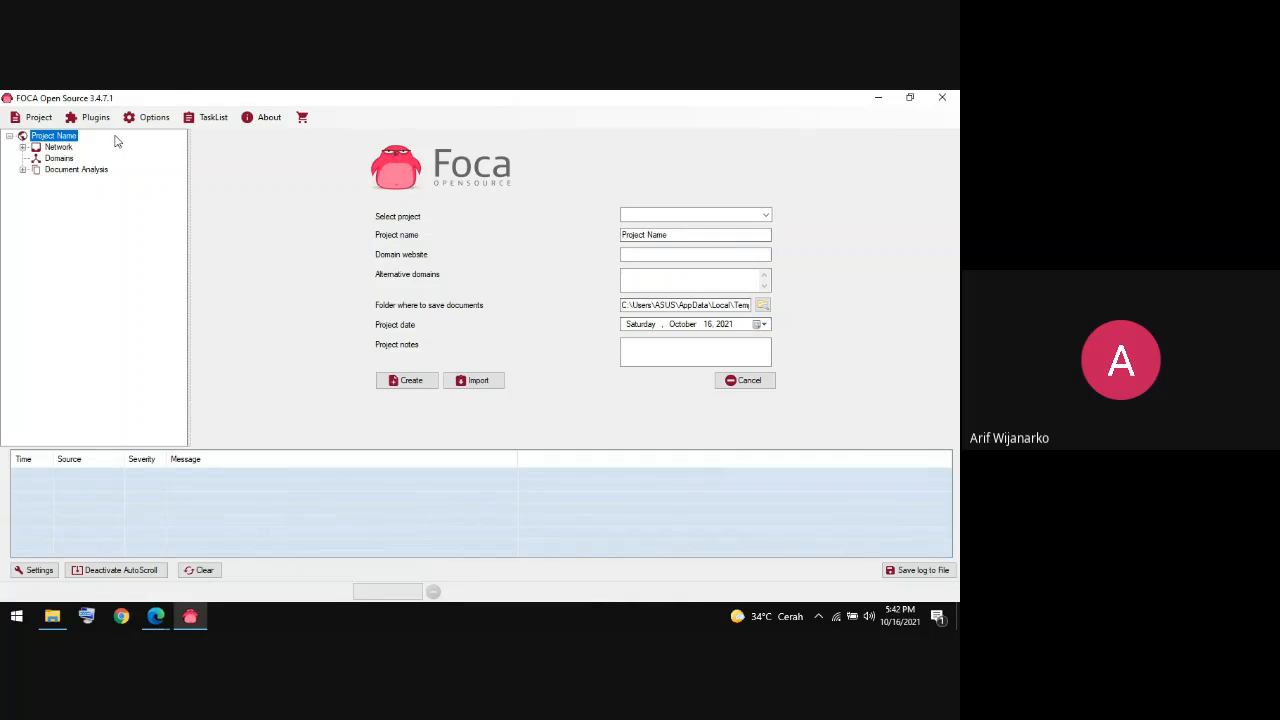
click(688, 236)
key(BackSpace)
key(BackSpace)
key(BackSpace)
key(BackSpace)
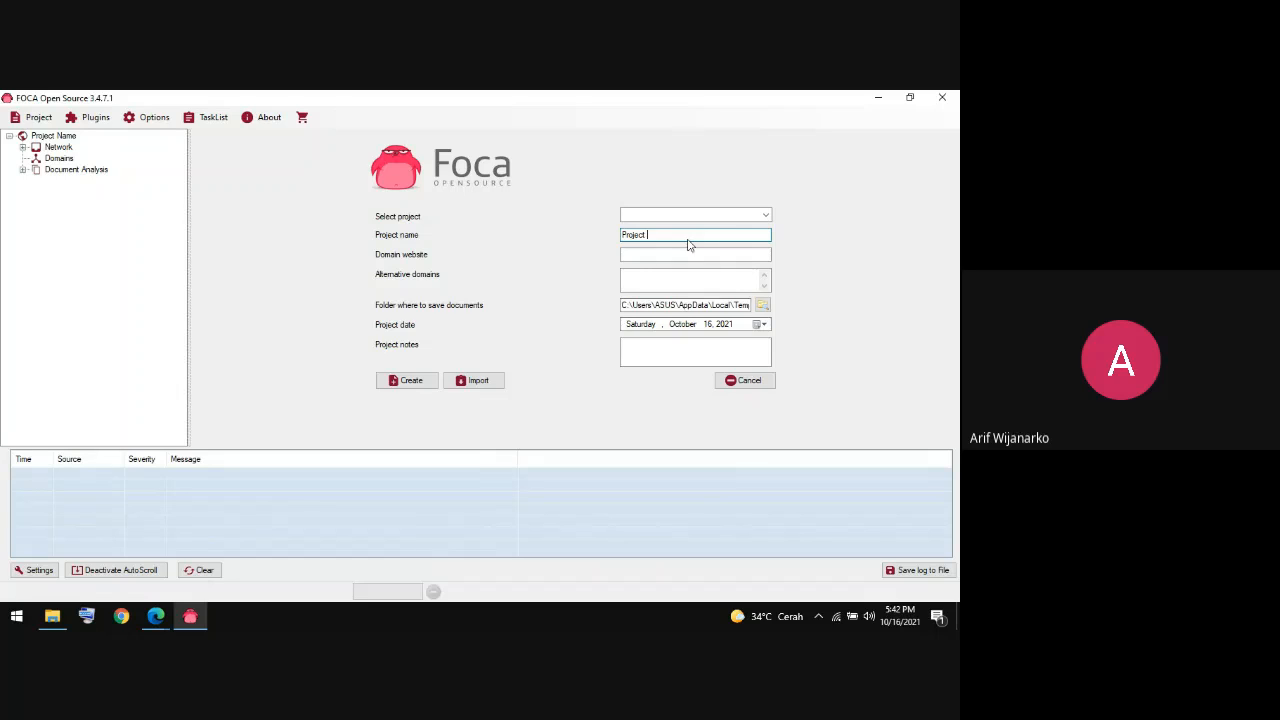
text(foca footprinting)
click(631, 257)
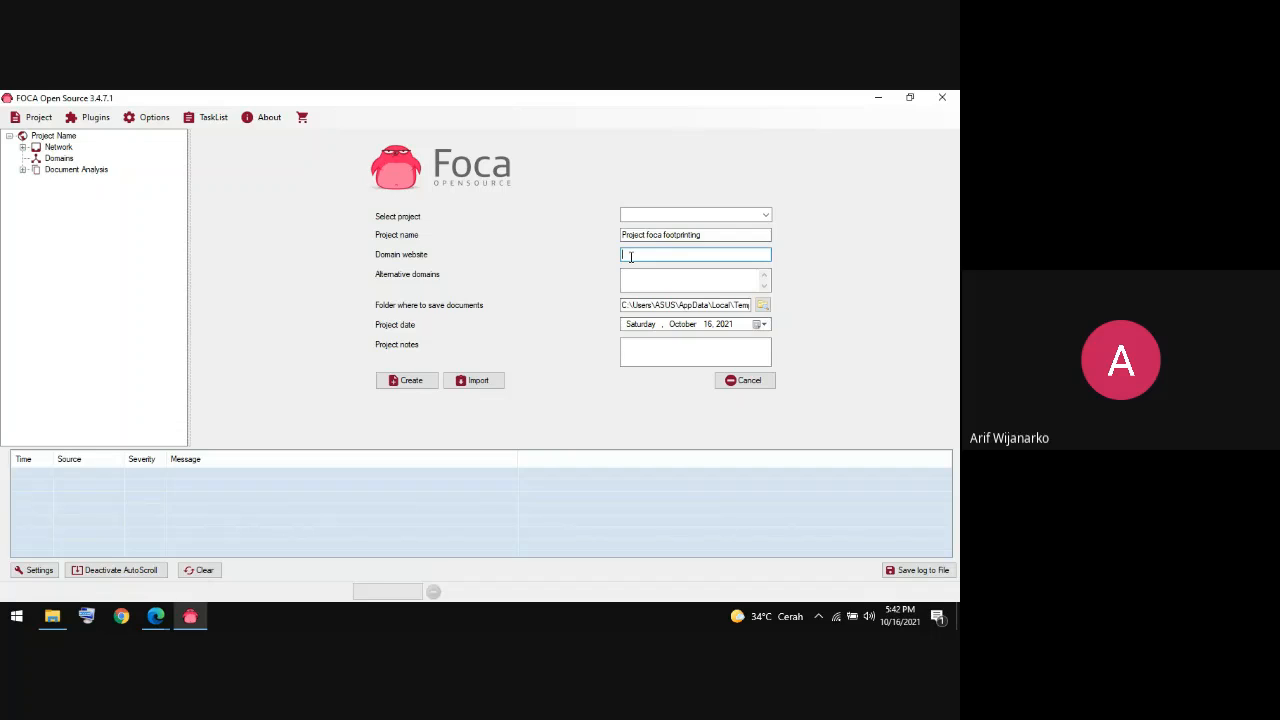
text(www.eccouncil.org)
click(398, 382)
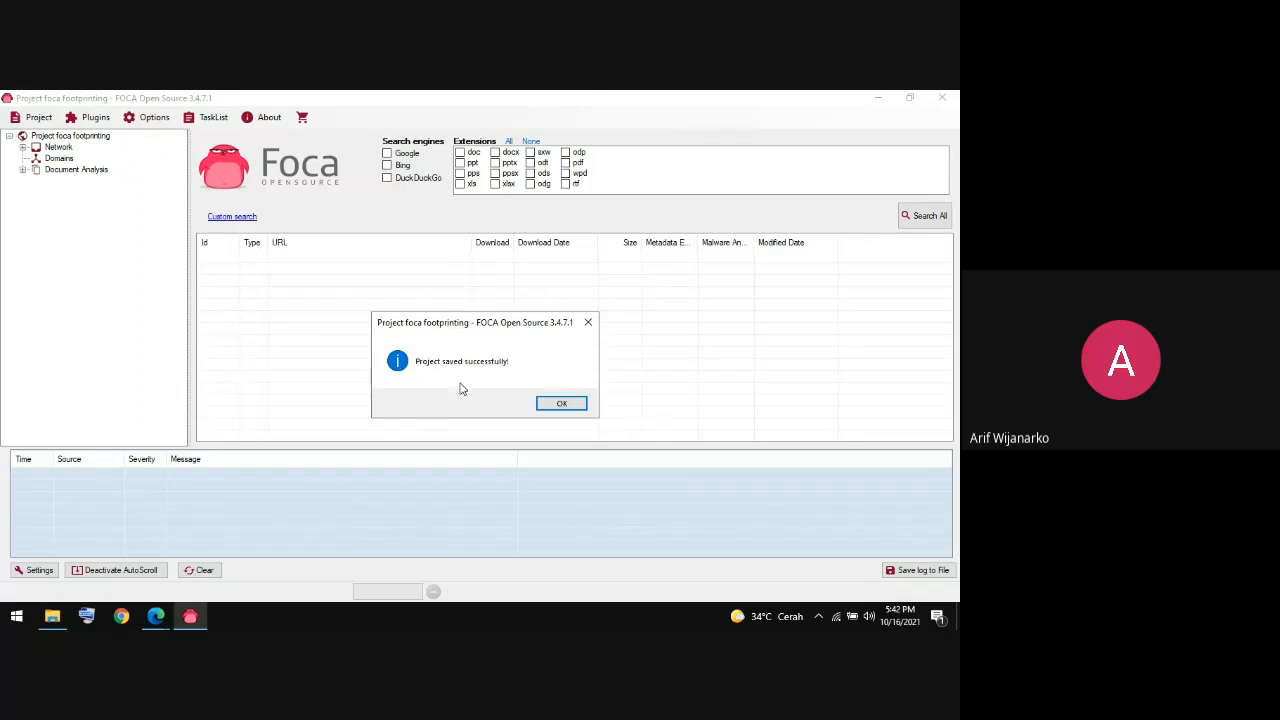
click(560, 404)
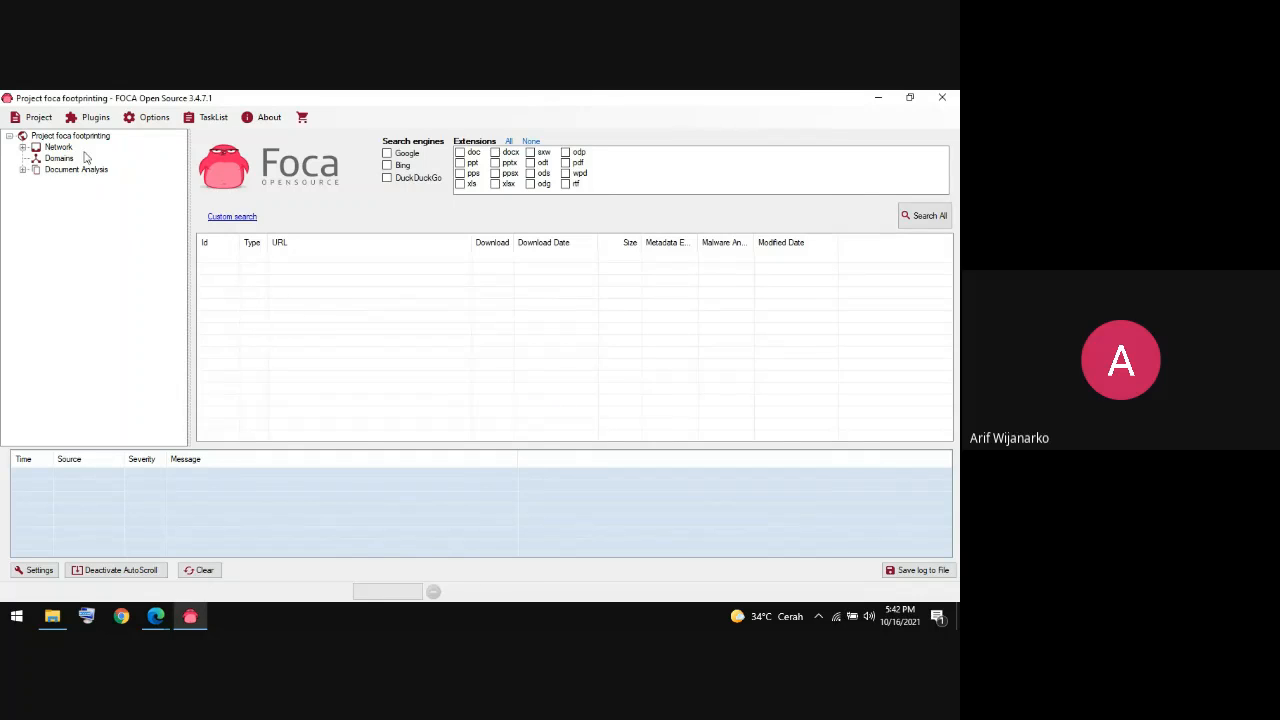
Enable the network WebSearch with Google and the Dictionary Search with the file D:\foca\DNSDictionary\hosts.txt.
click(58, 147)
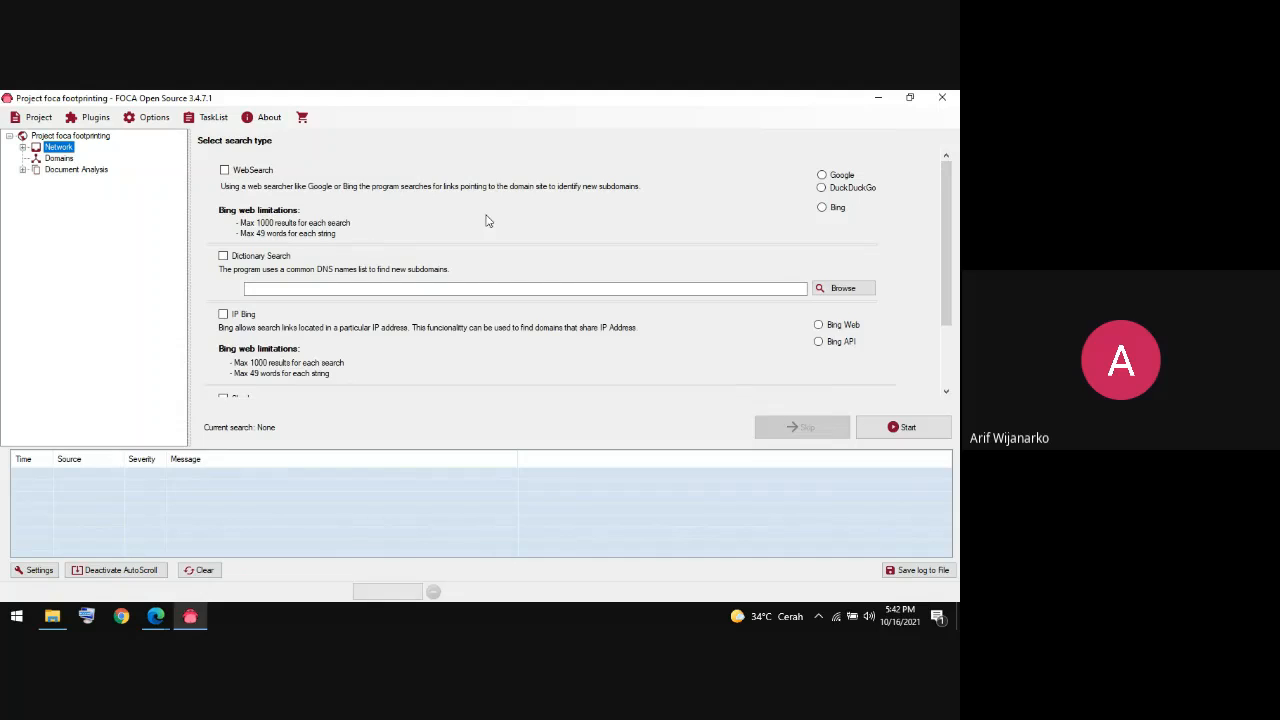
click(225, 172)
click(821, 175)
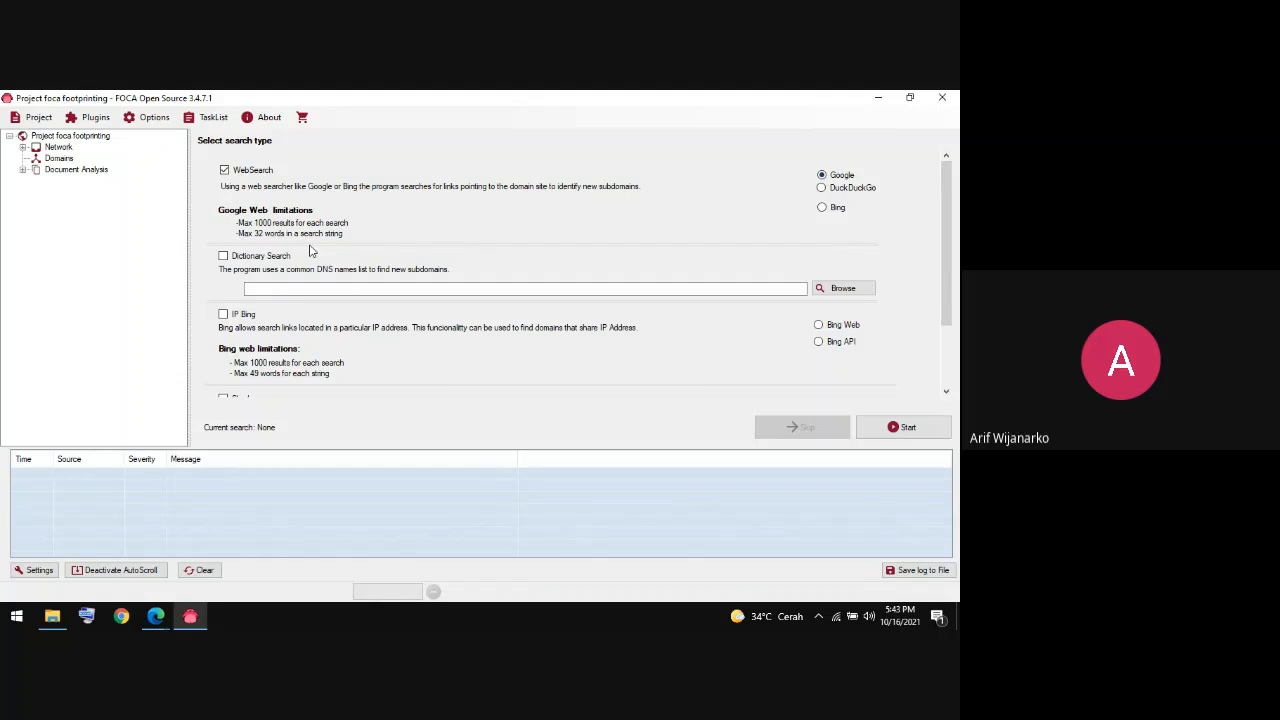
click(223, 256)
click(835, 289)
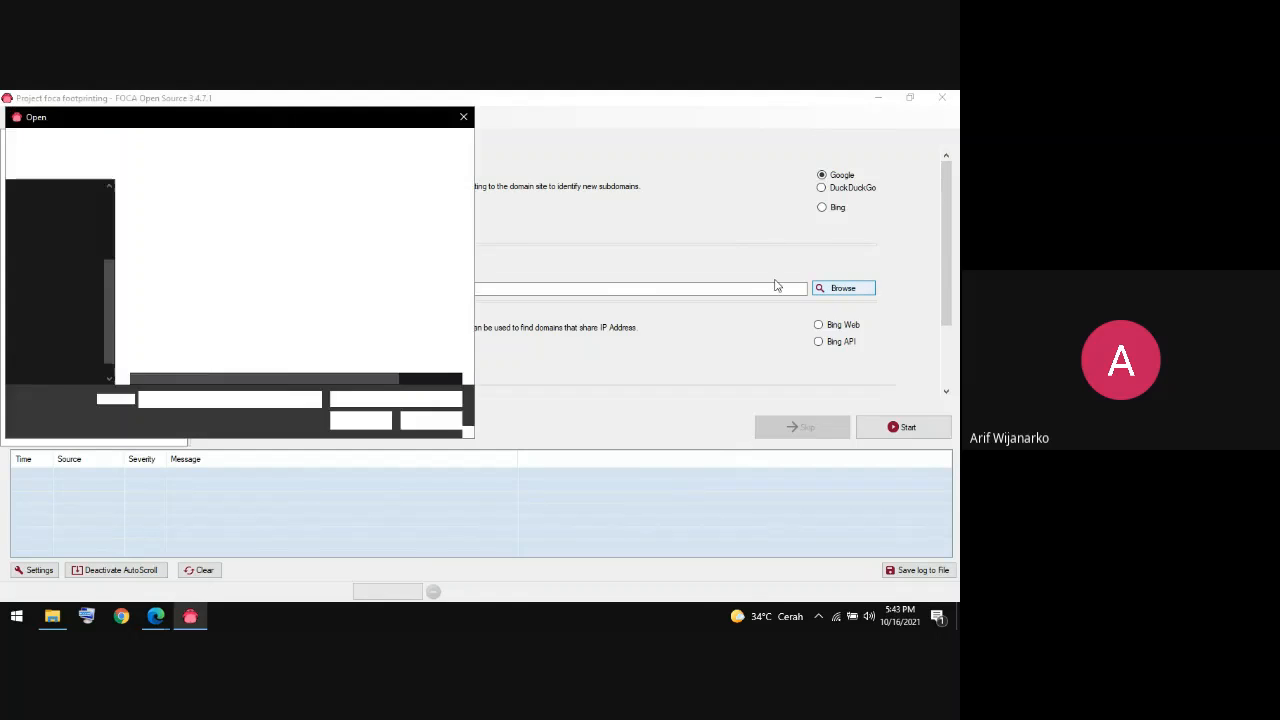
click(430, 212)
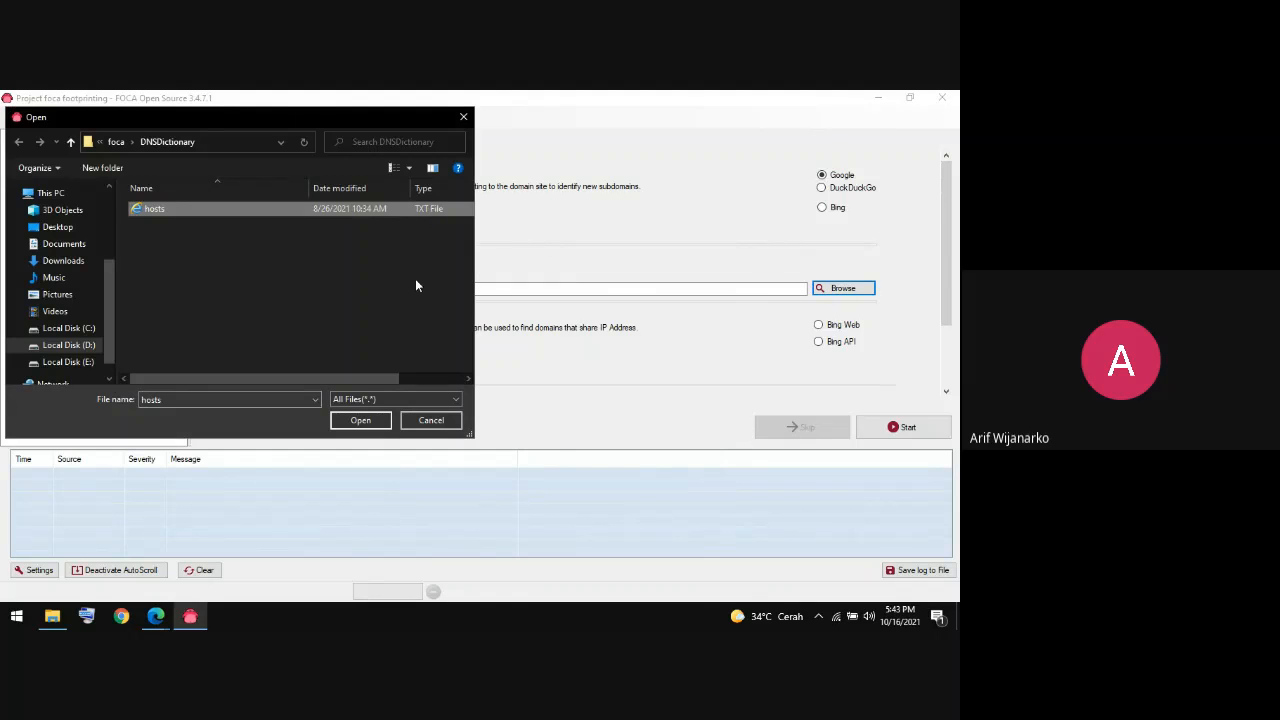
click(380, 423)
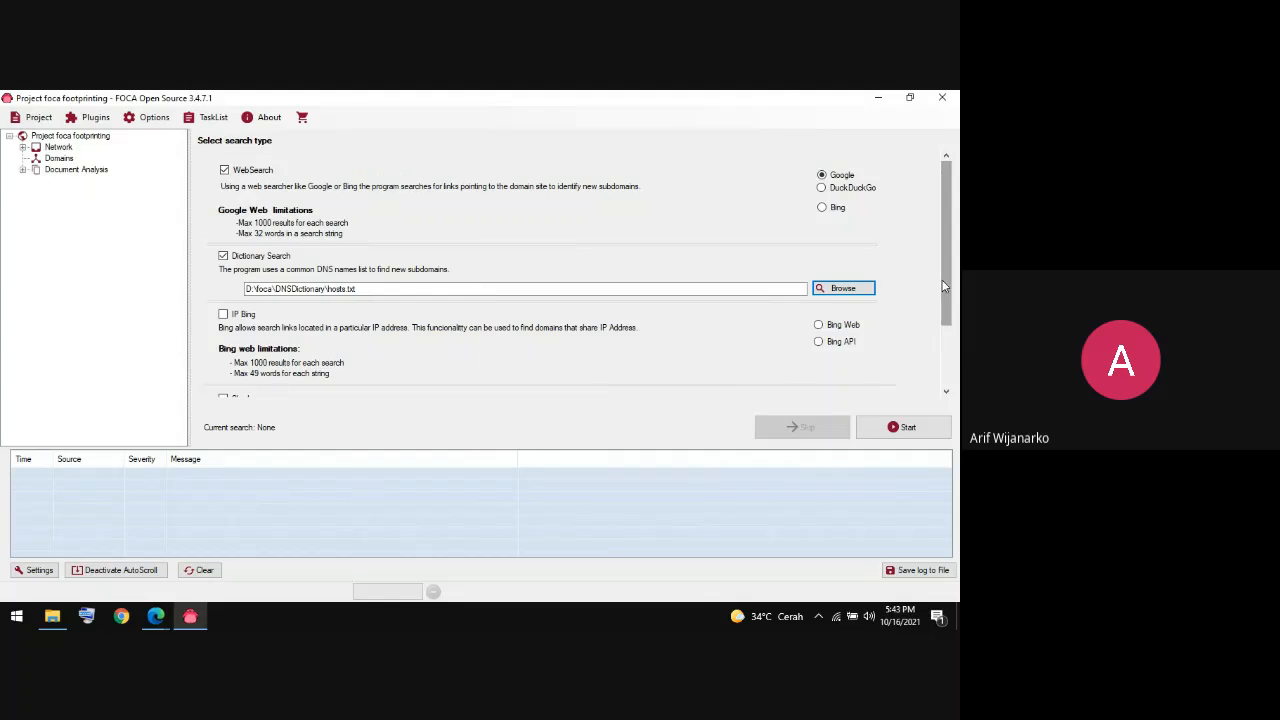
Enable the IP Bing search with Bing Web and start the network search, continuing with the Web option.
scroll(920, 311, down, 1)
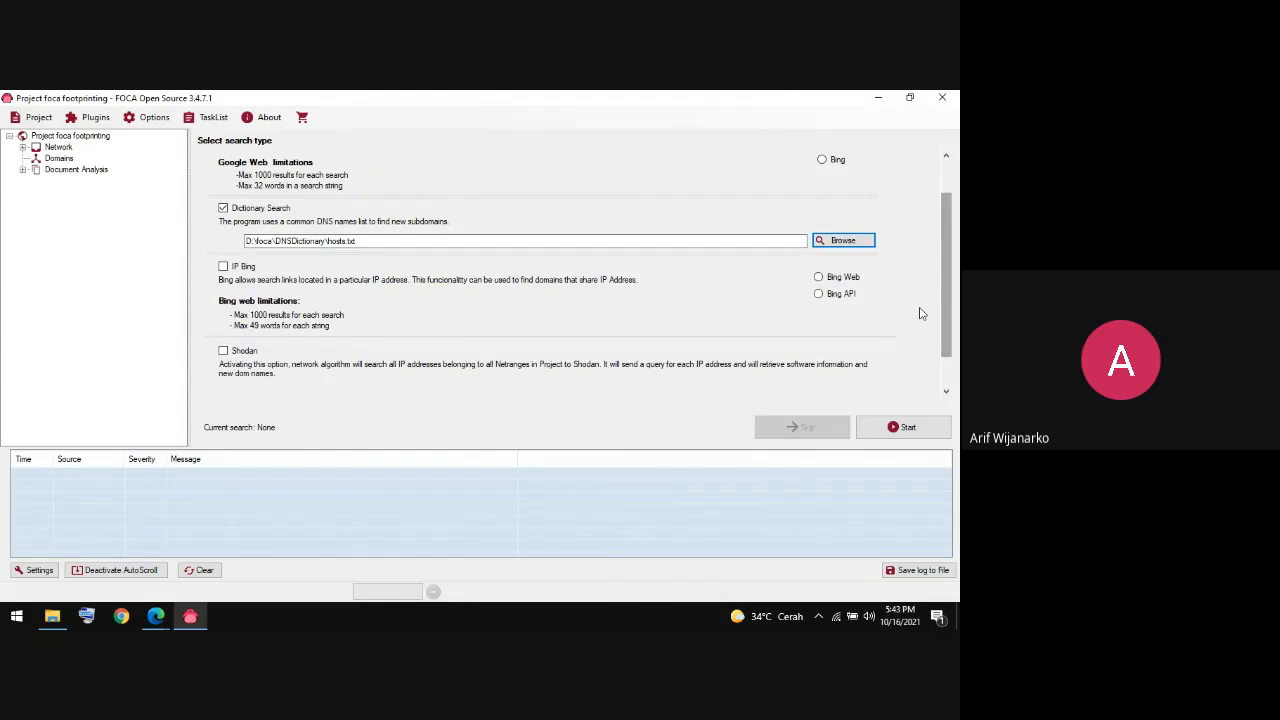
click(227, 267)
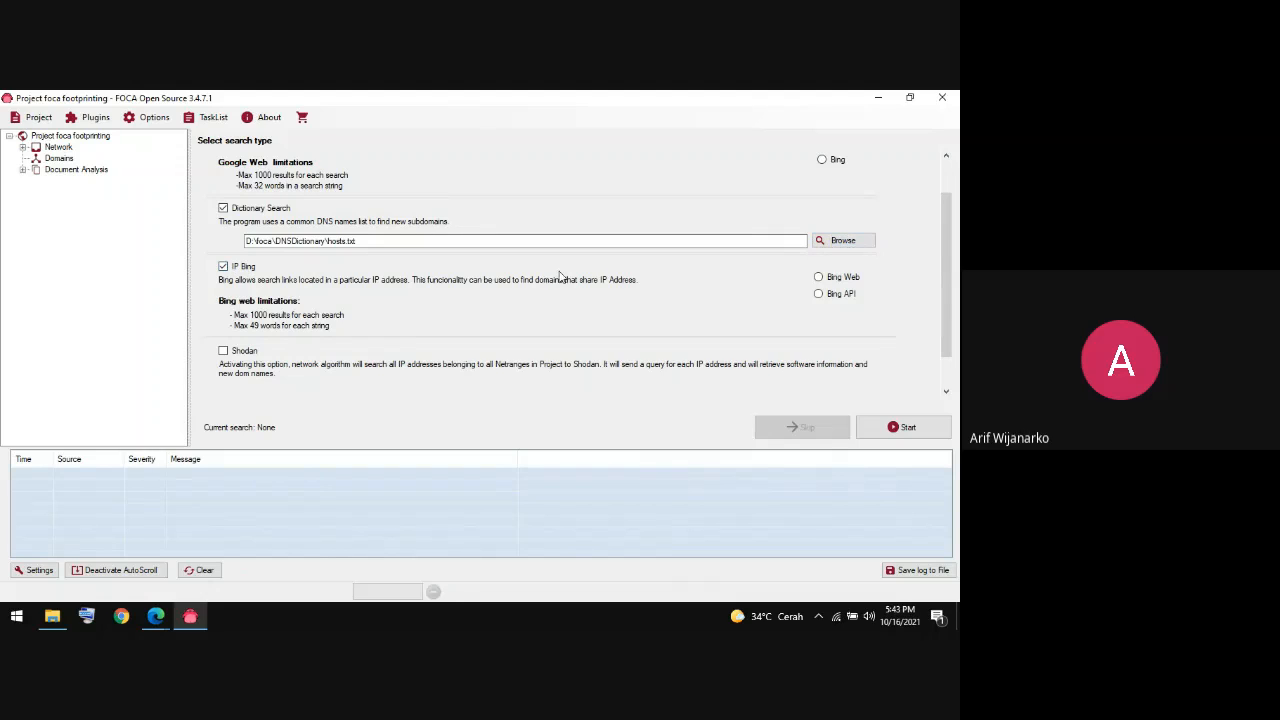
click(820, 278)
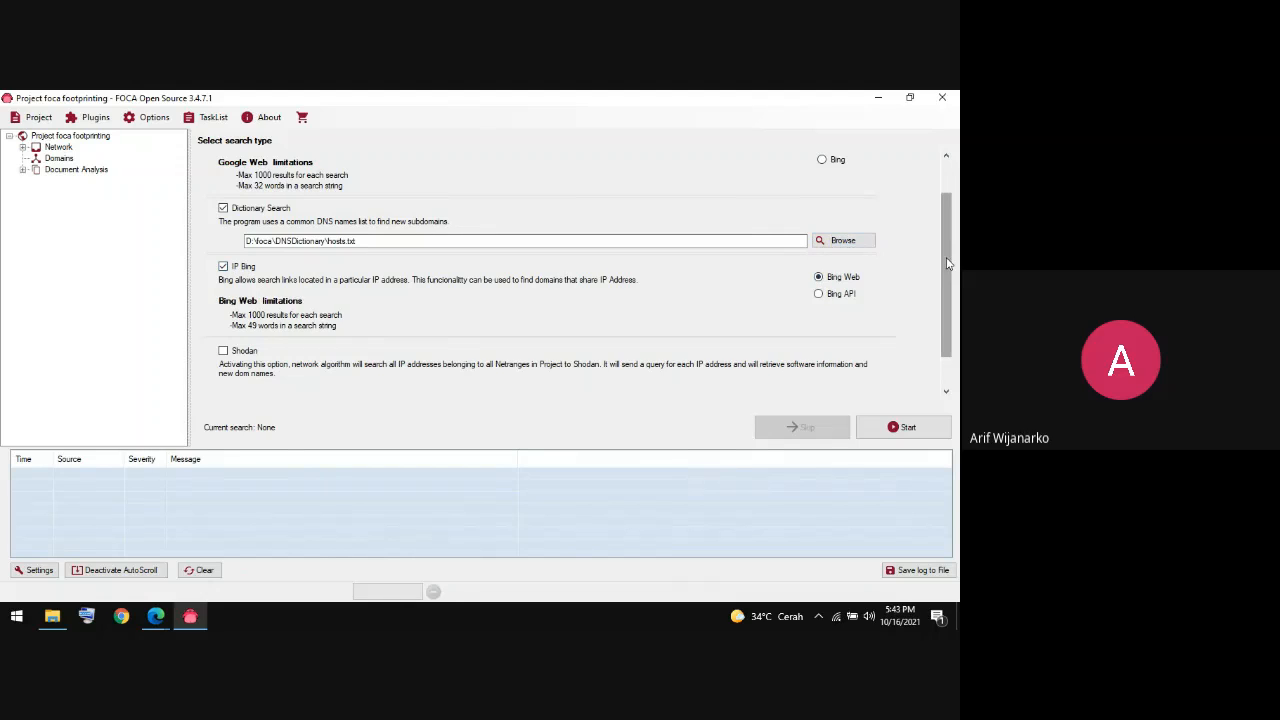
scroll(953, 330, down, 1)
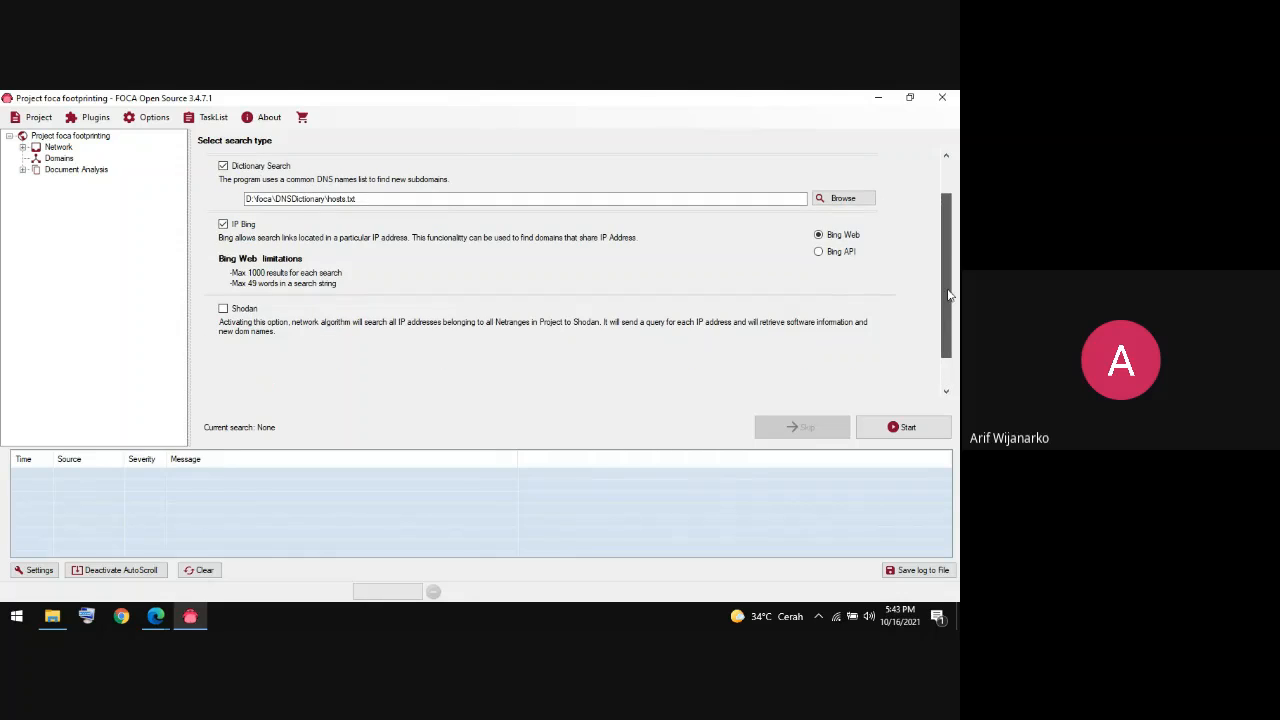
scroll(946, 263, up, 2)
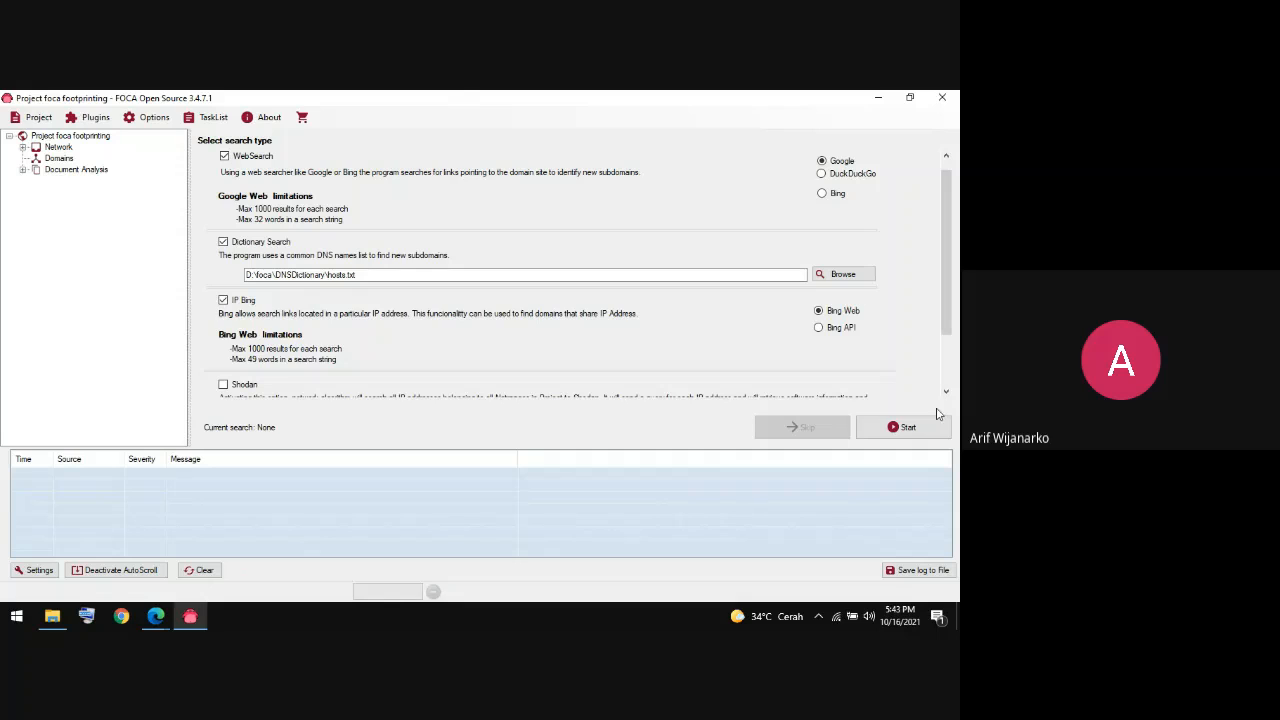
click(905, 427)
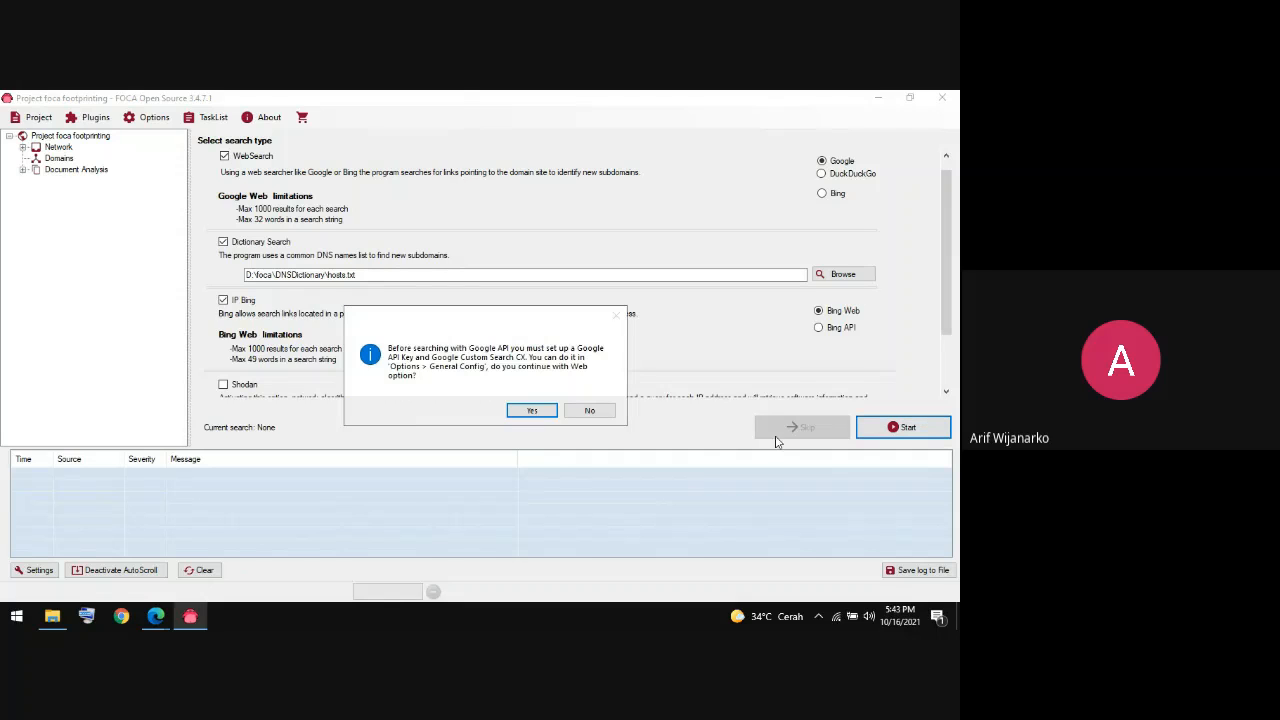
click(532, 411)
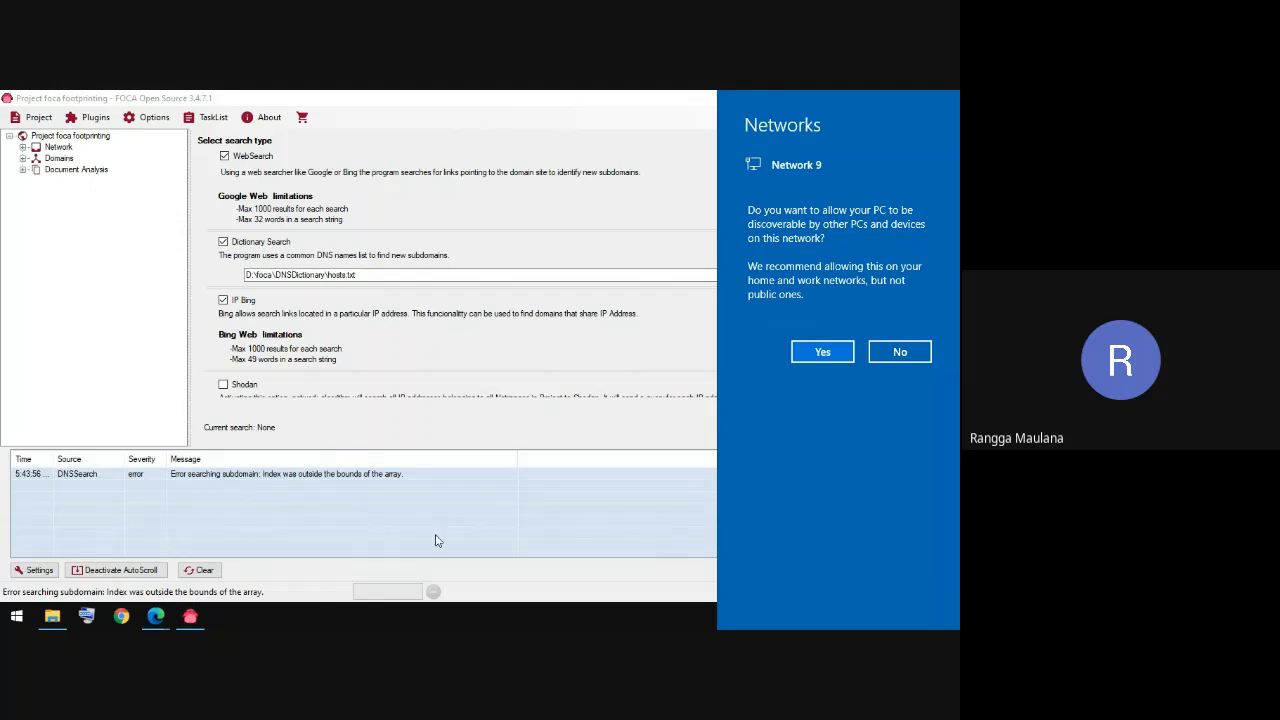
Allow the PC to be discoverable on Network 9 and rerun the network search with the Web option.
click(816, 352)
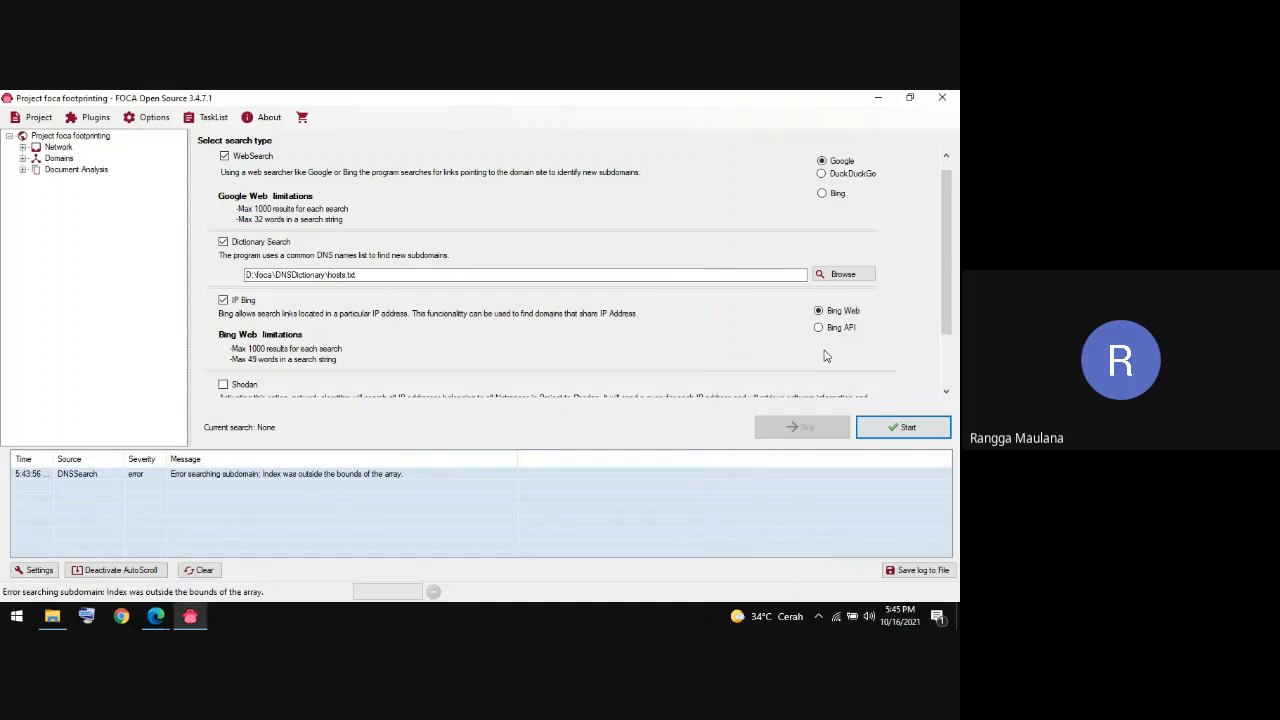
click(895, 426)
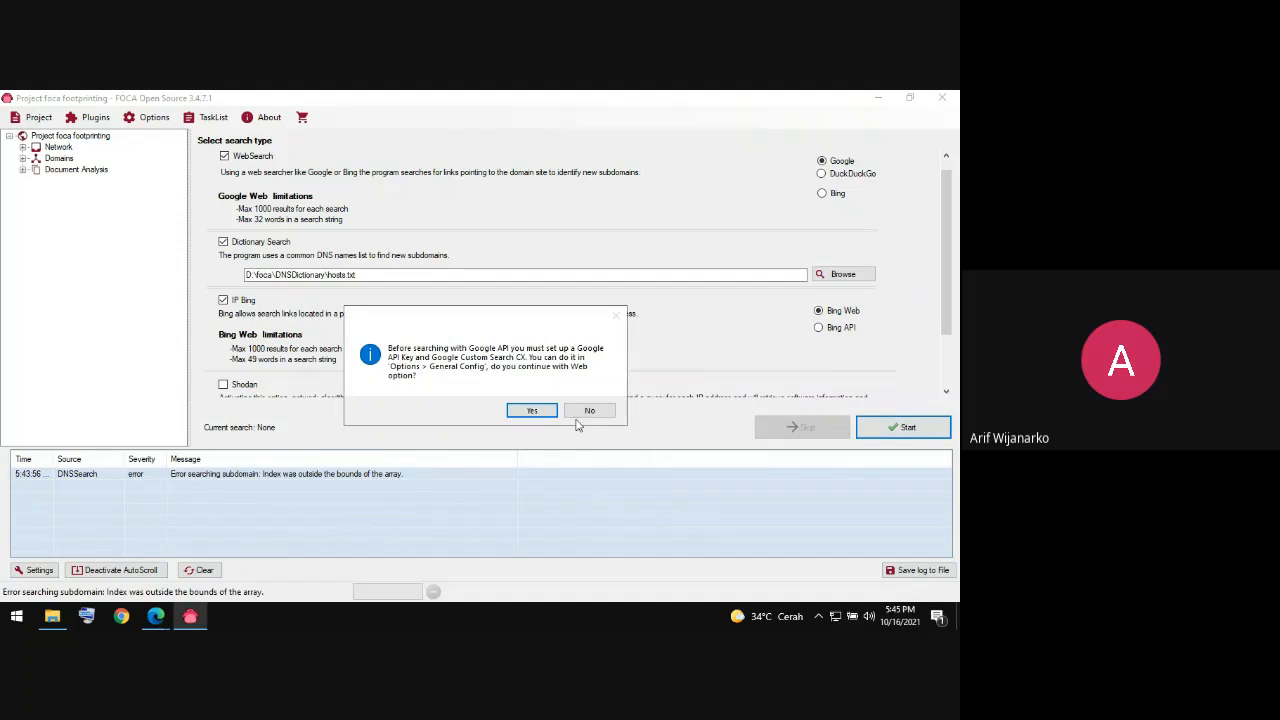
click(531, 410)
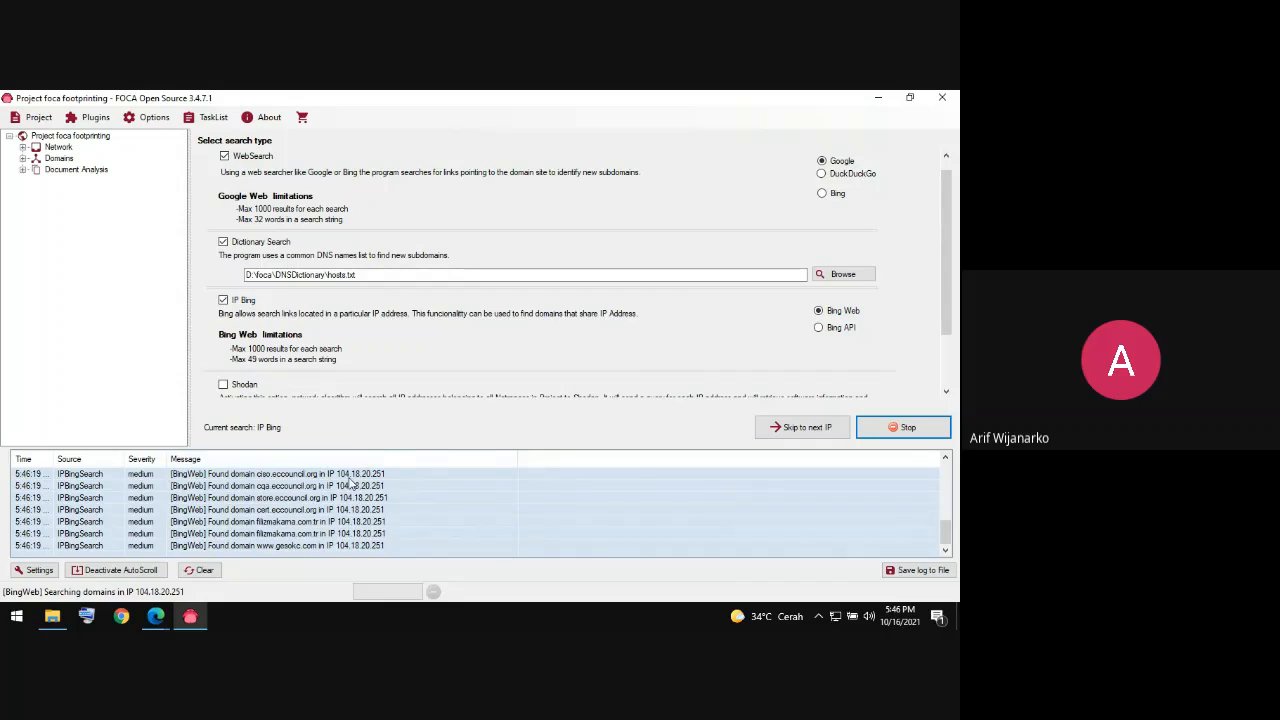
drag(942, 523, 920, 547)
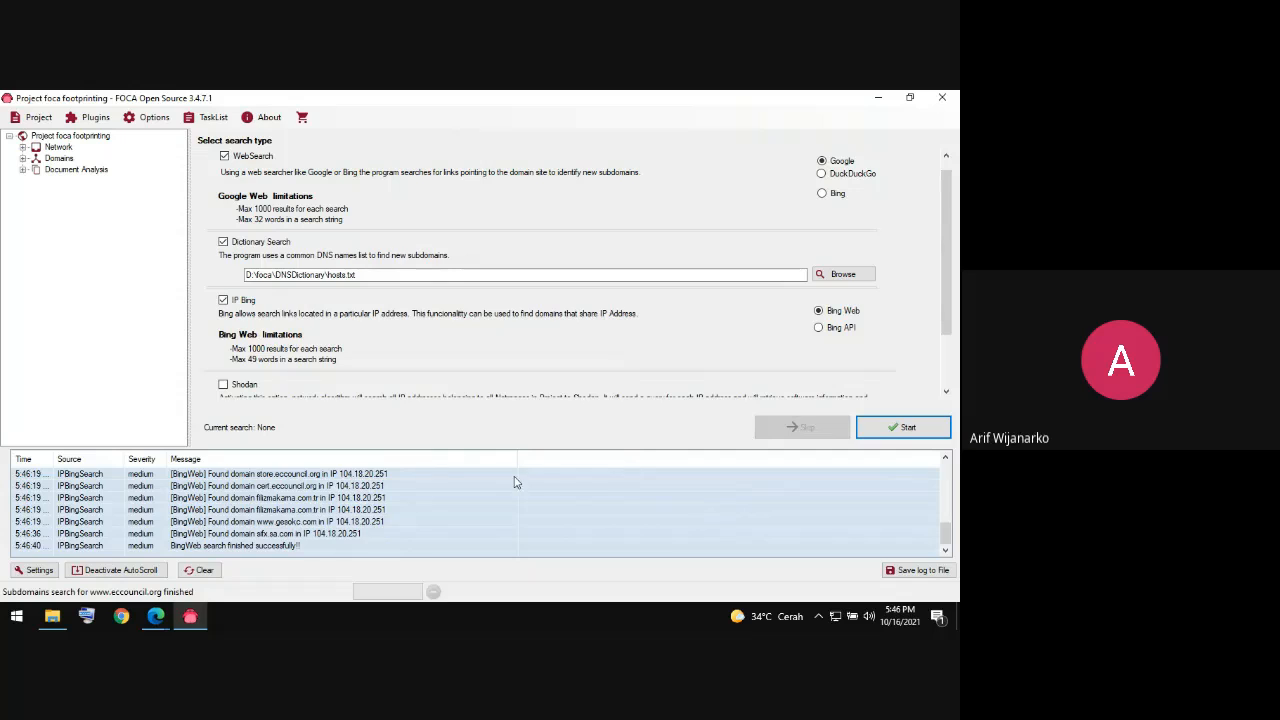
Search for the domain's documents in Document Analysis with Google and Bing, including all file extensions.
click(84, 172)
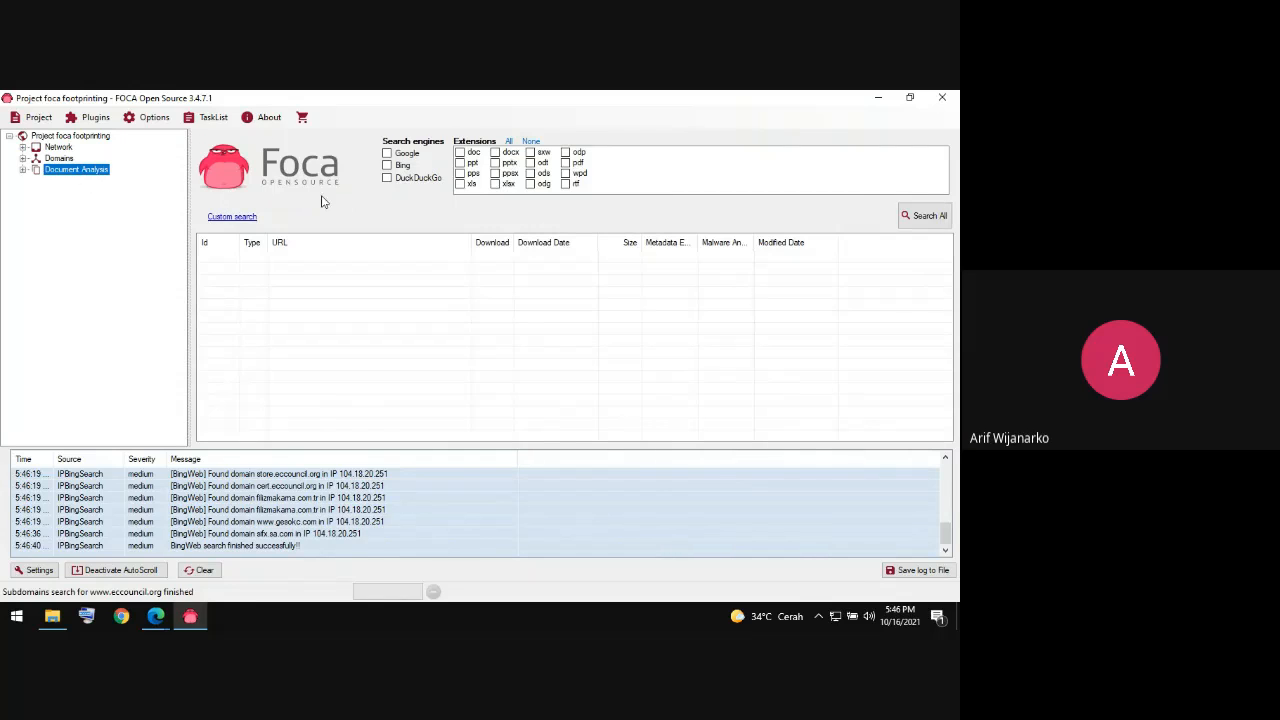
click(388, 154)
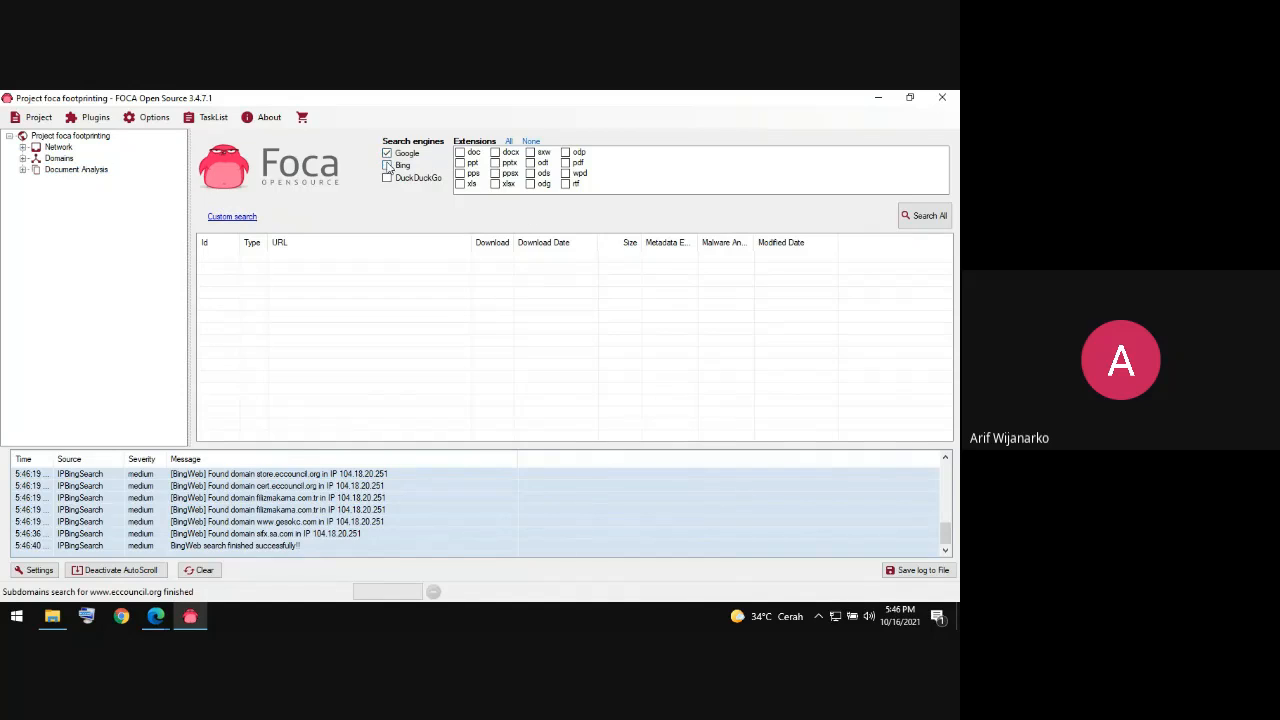
click(387, 165)
click(512, 141)
click(915, 219)
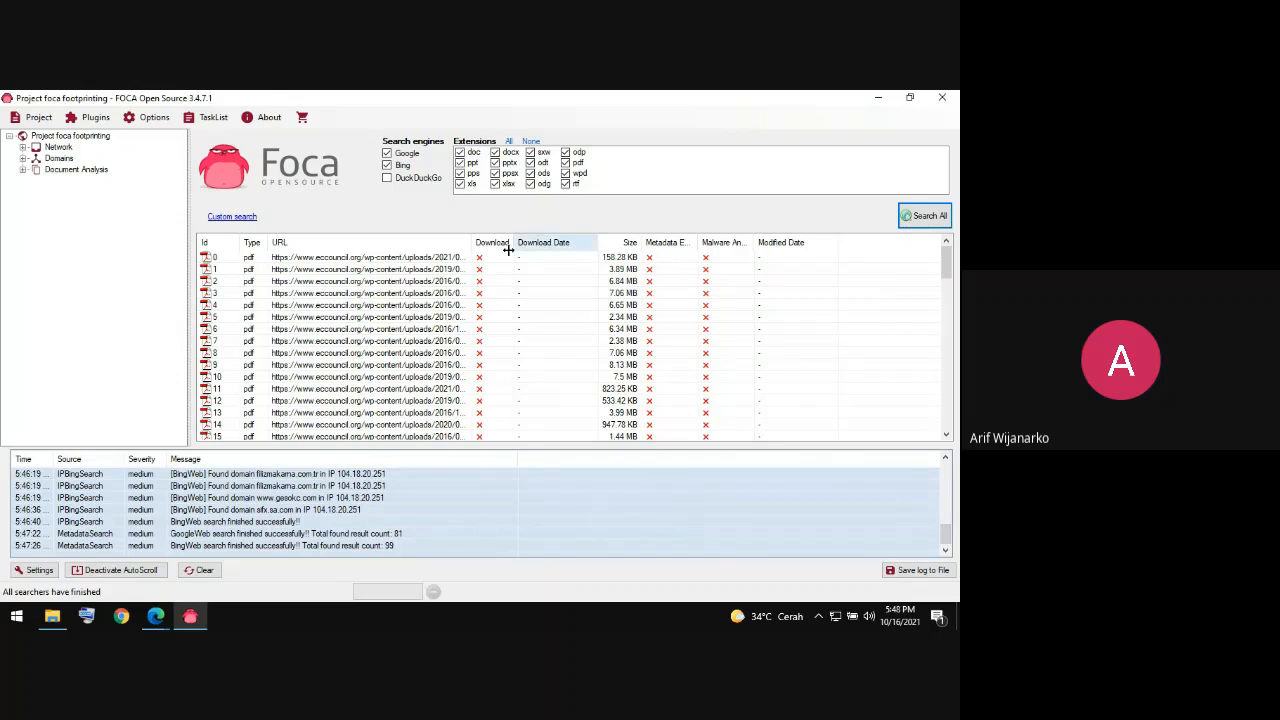
Download the first three PDF documents in the results and extract their metadata.
click(469, 259)
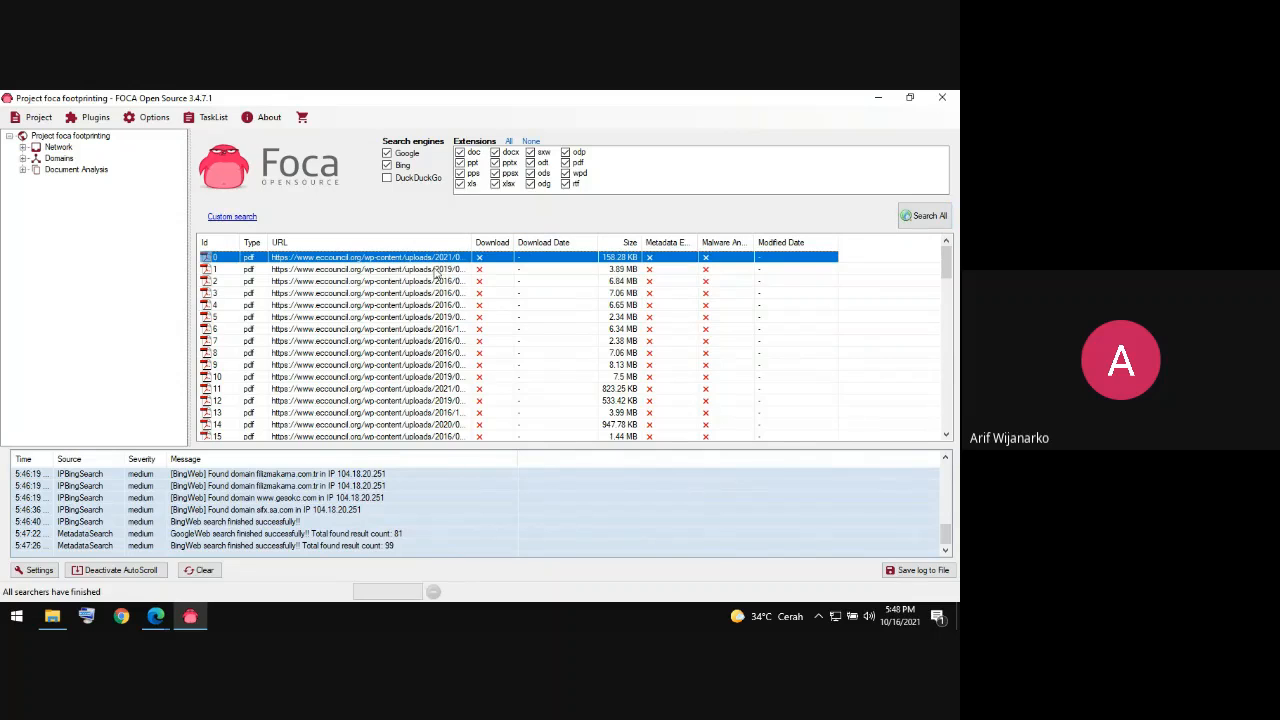
shift+click(423, 283)
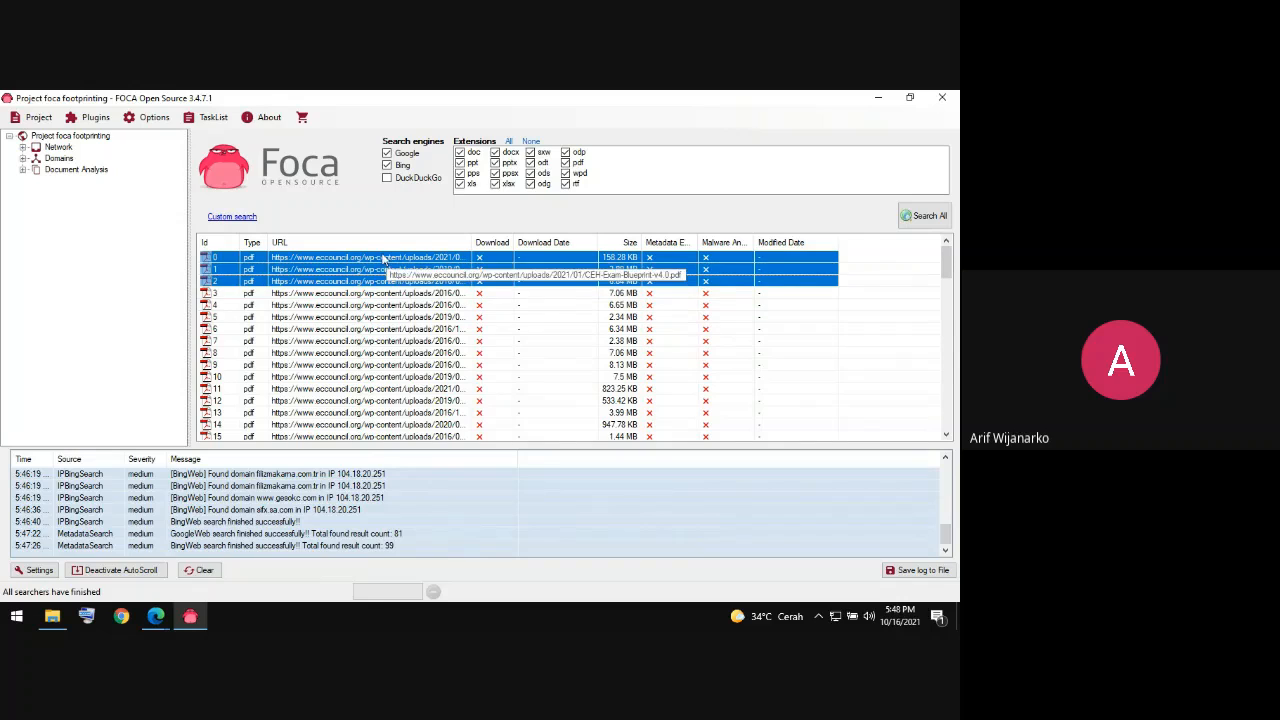
right_click(383, 258)
click(404, 265)
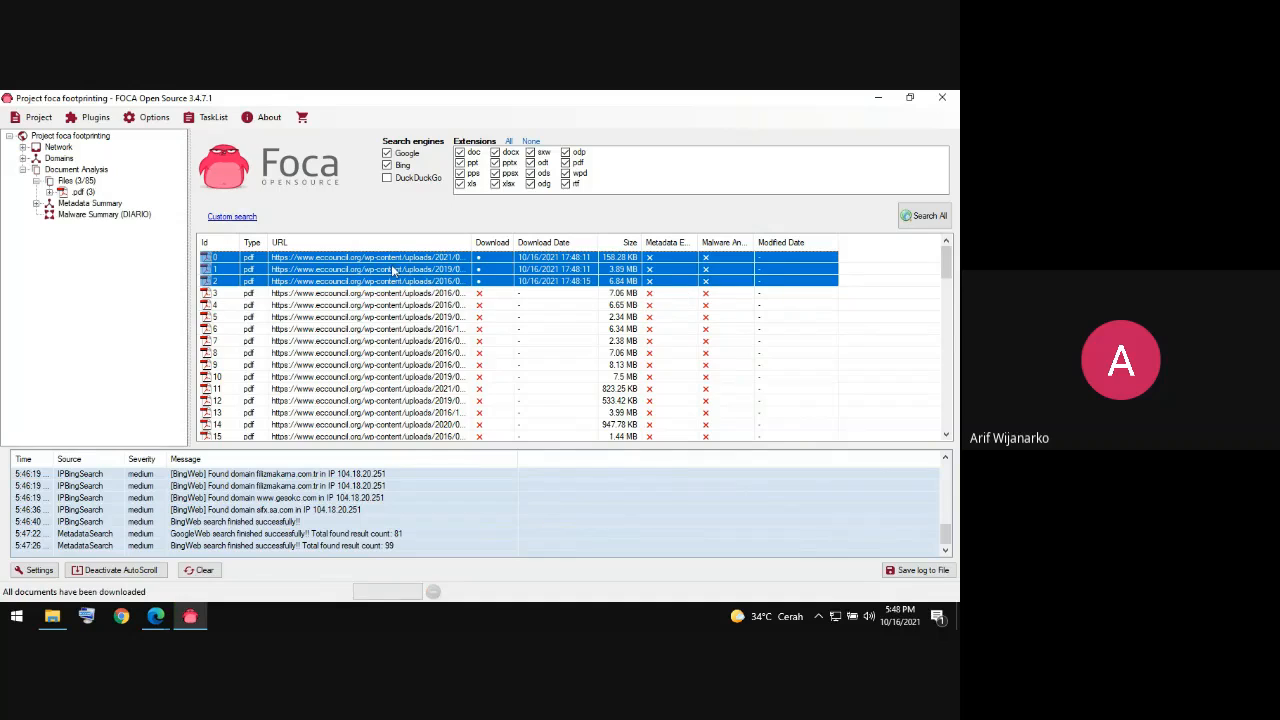
right_click(391, 271)
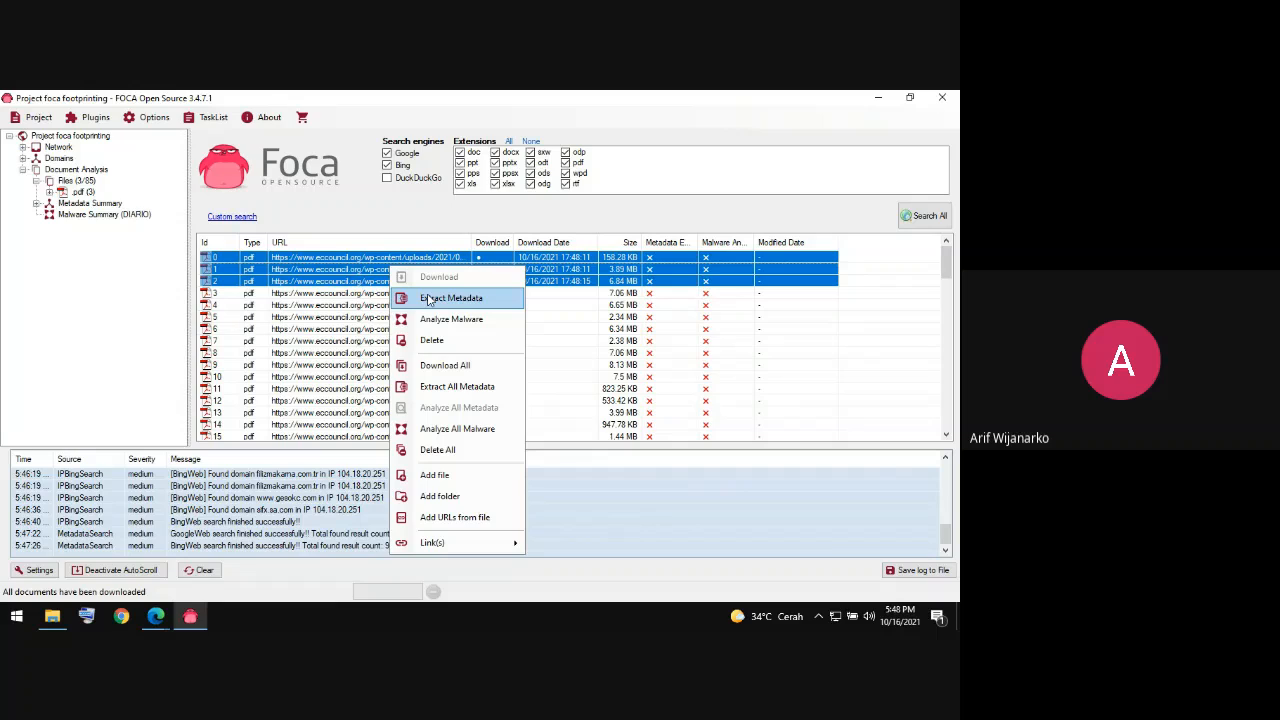
click(428, 300)
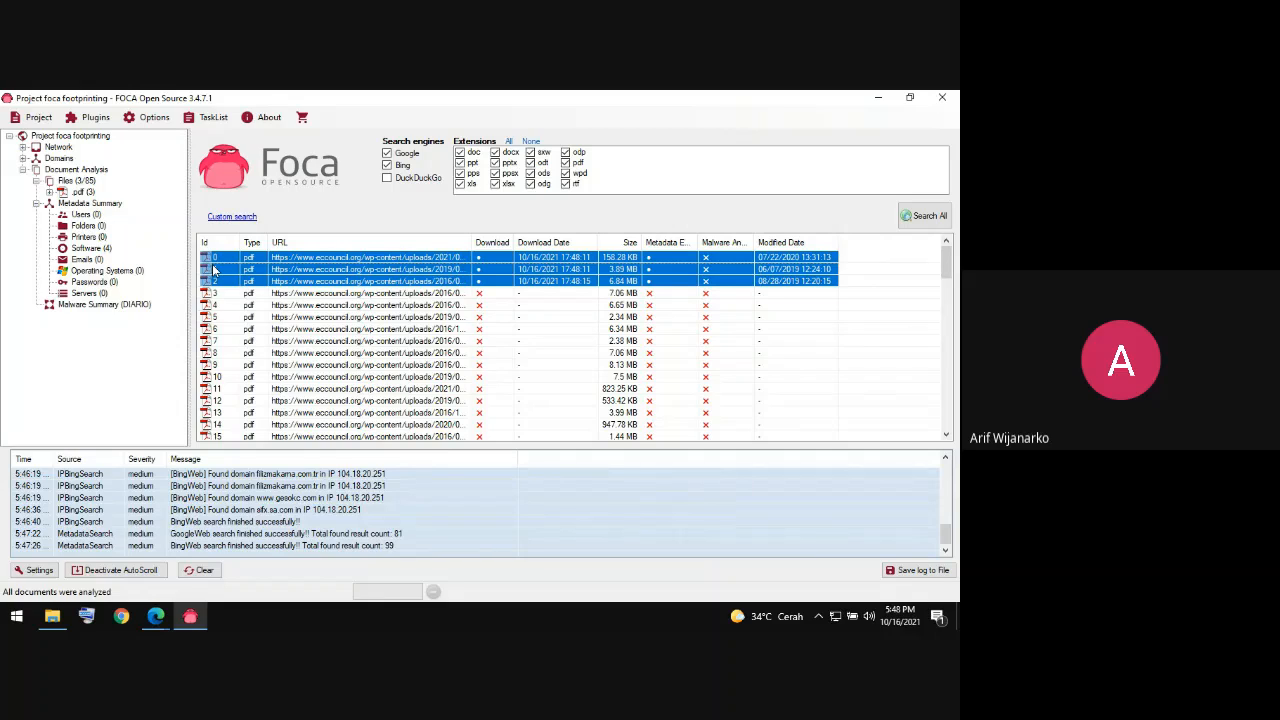
Examine the metadata summary for users, folders, printers, software, emails, operating systems and passwords.
click(95, 216)
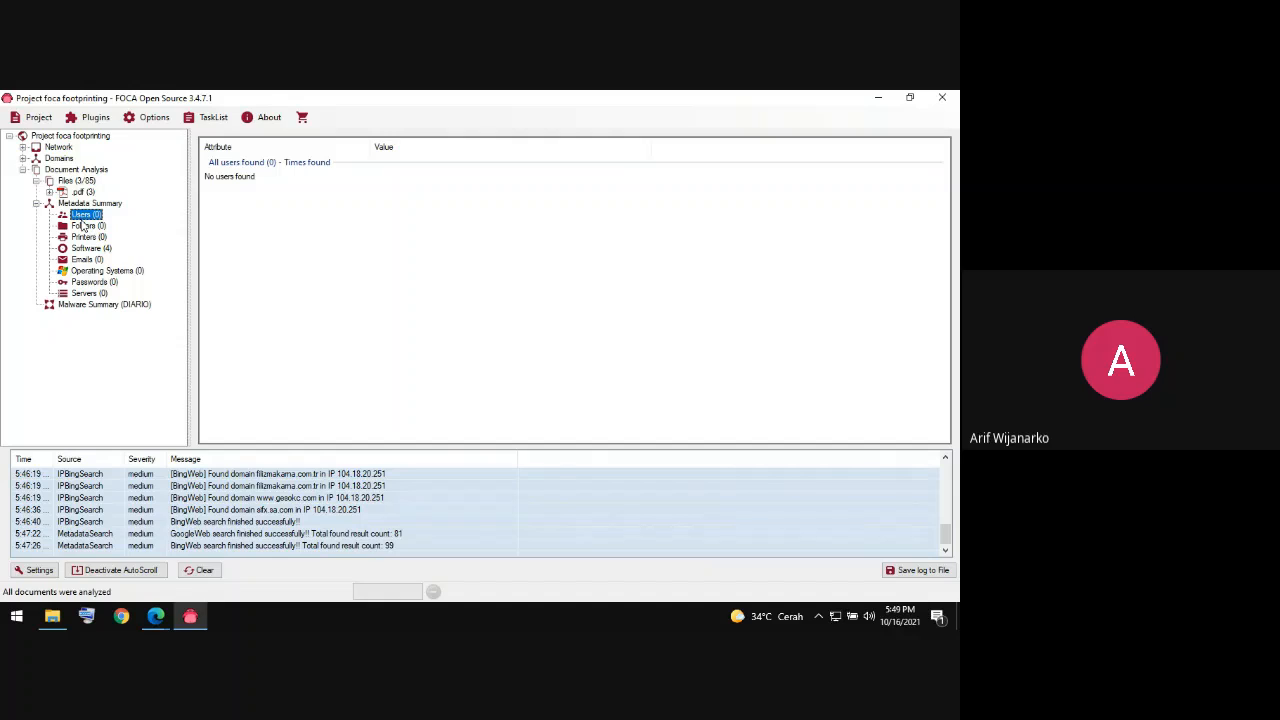
click(85, 226)
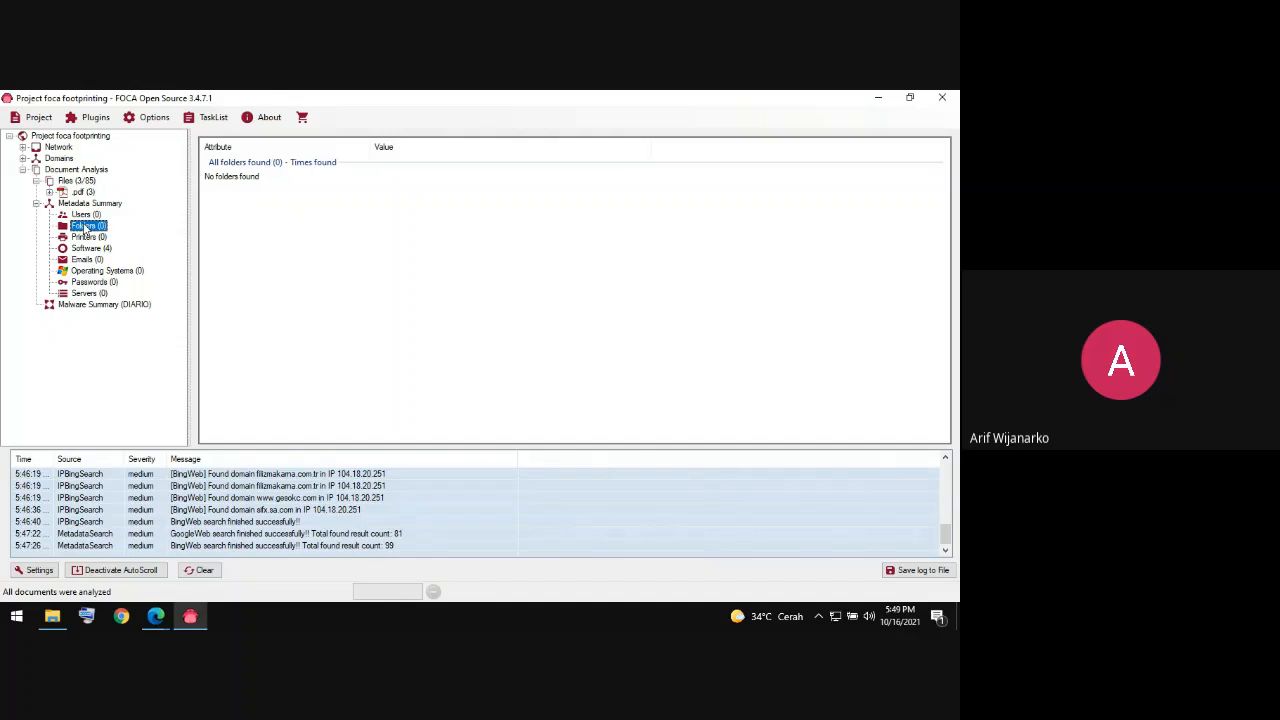
click(96, 238)
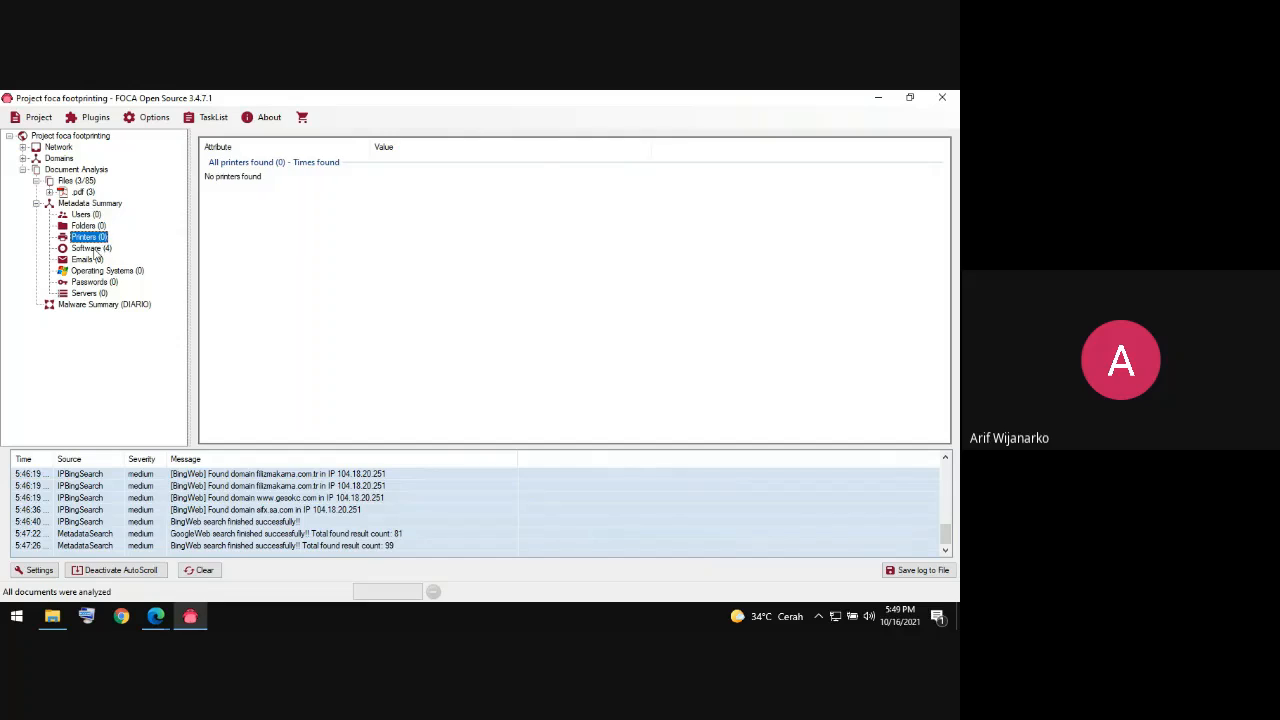
click(95, 250)
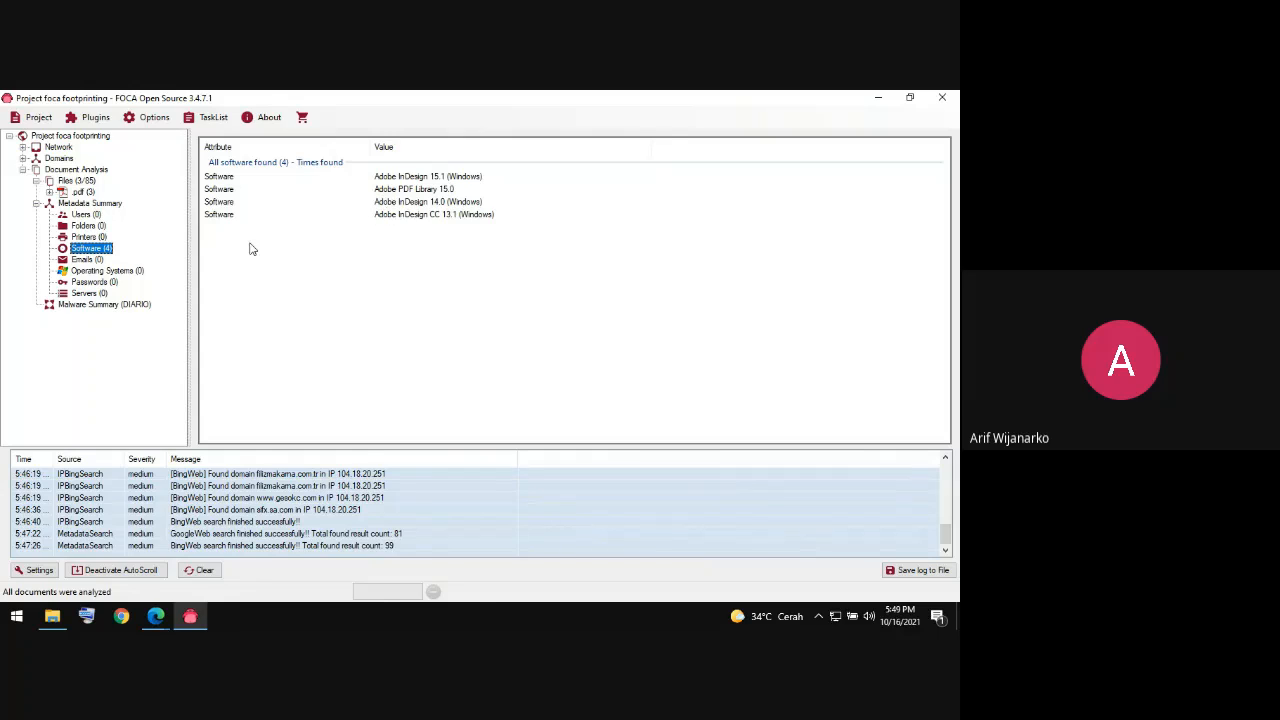
click(78, 260)
click(82, 271)
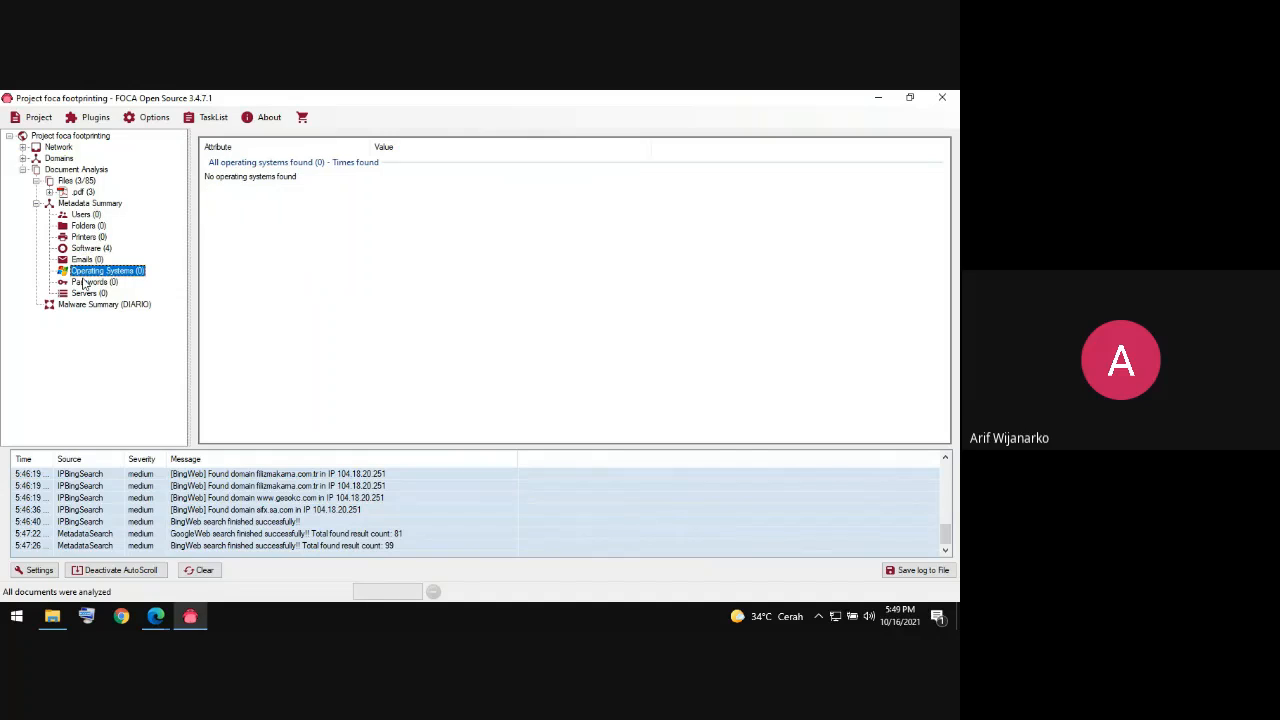
click(84, 285)
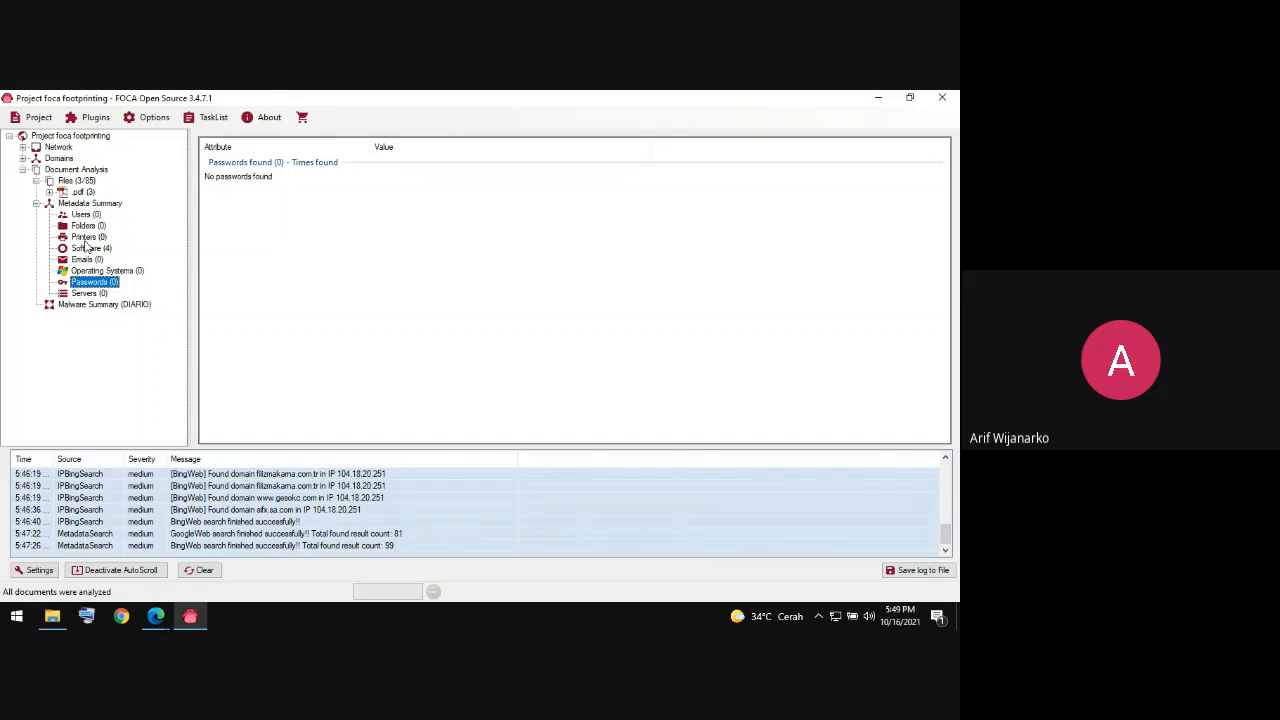
Start a new project and name it Project foca.
click(38, 117)
click(58, 139)
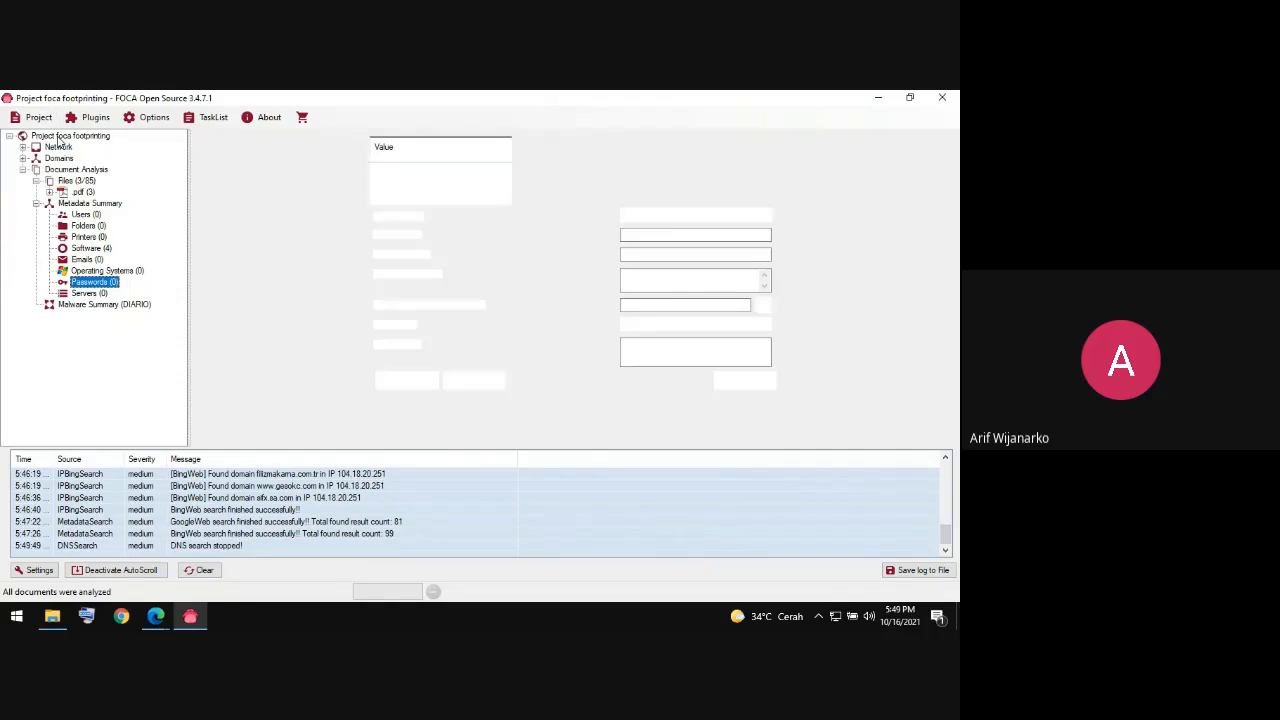
click(672, 234)
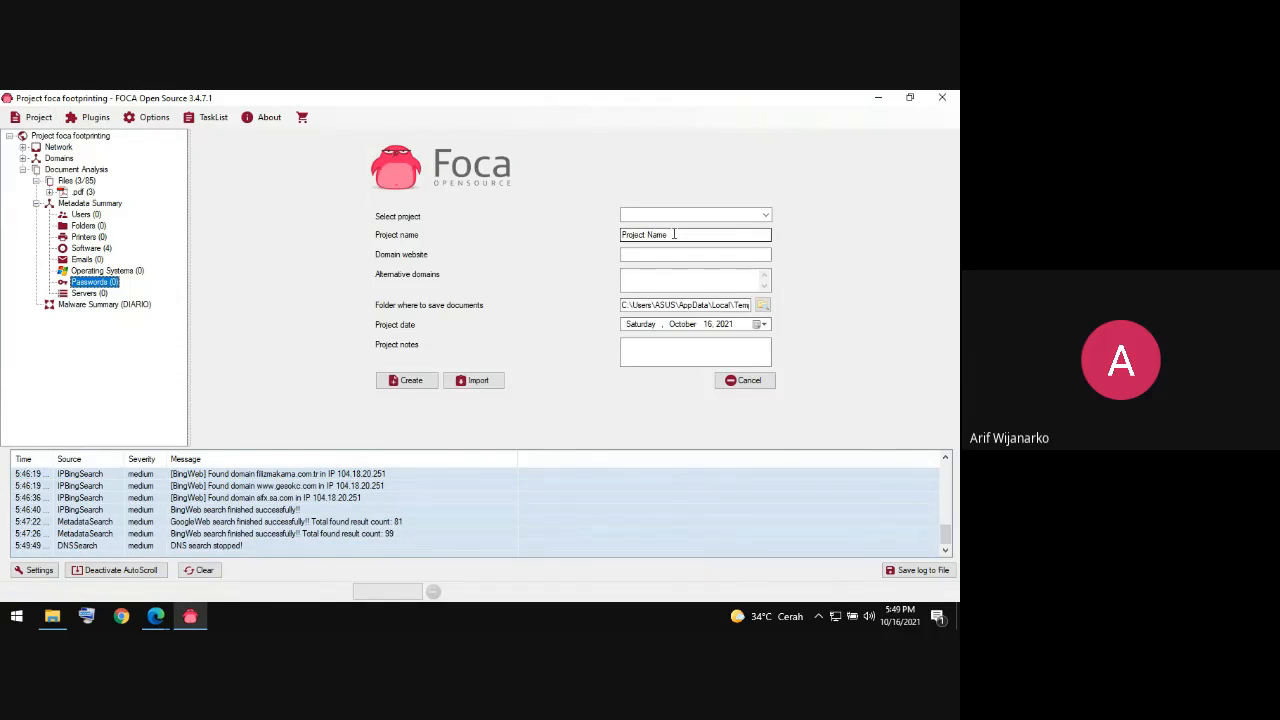
key(BackSpace)
key(BackSpace)
key(BackSpace)
key(BackSpace)
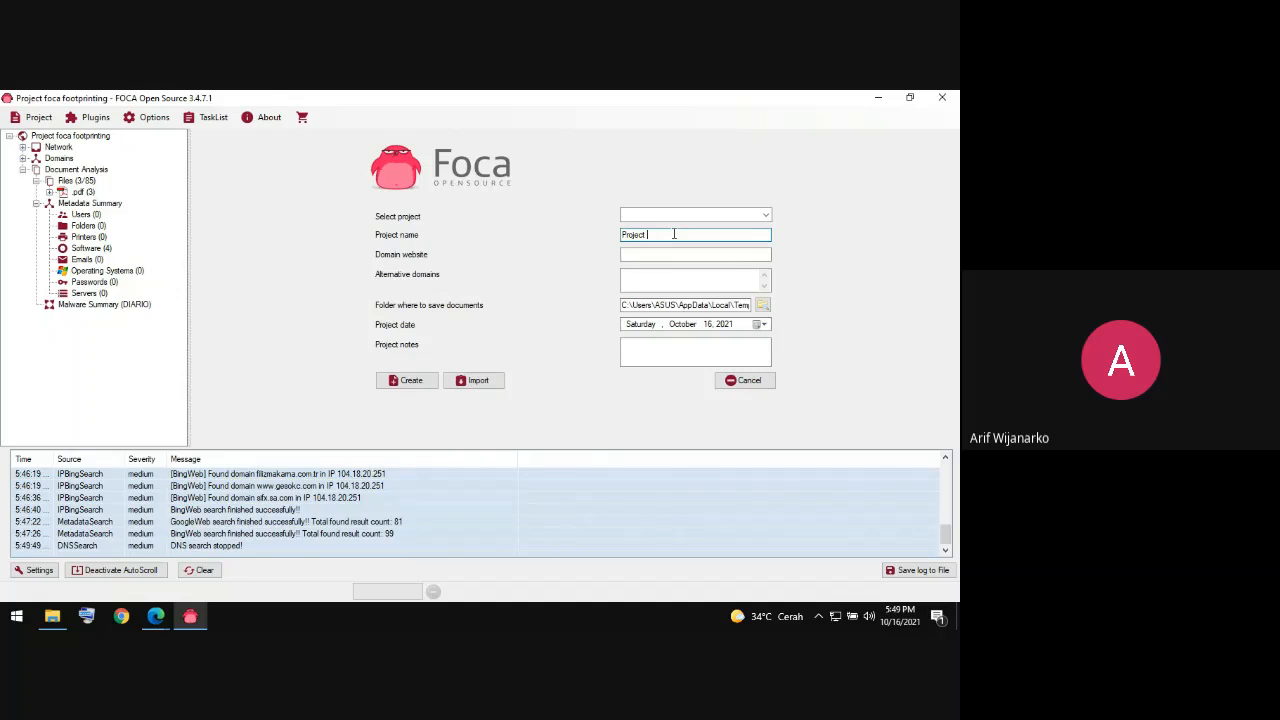
text(foca)
click(659, 256)
text(ww)
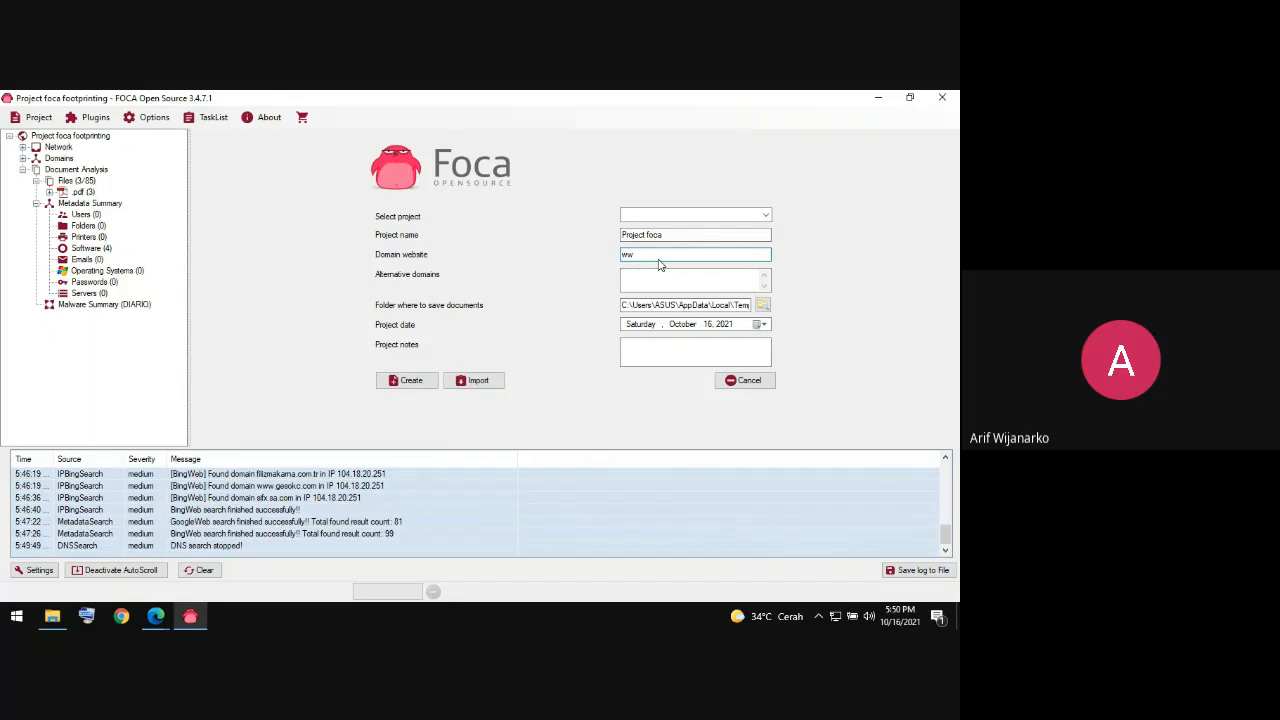
text(w.nhs.uk)
click(398, 384)
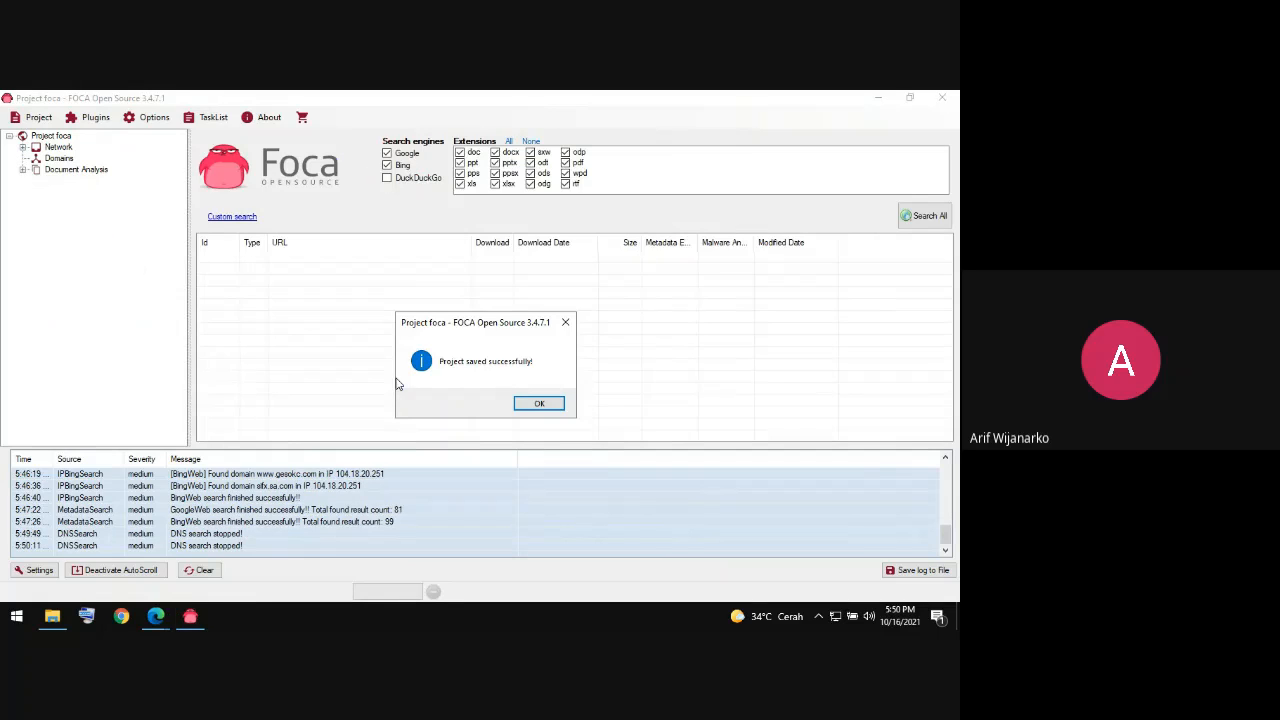
click(530, 402)
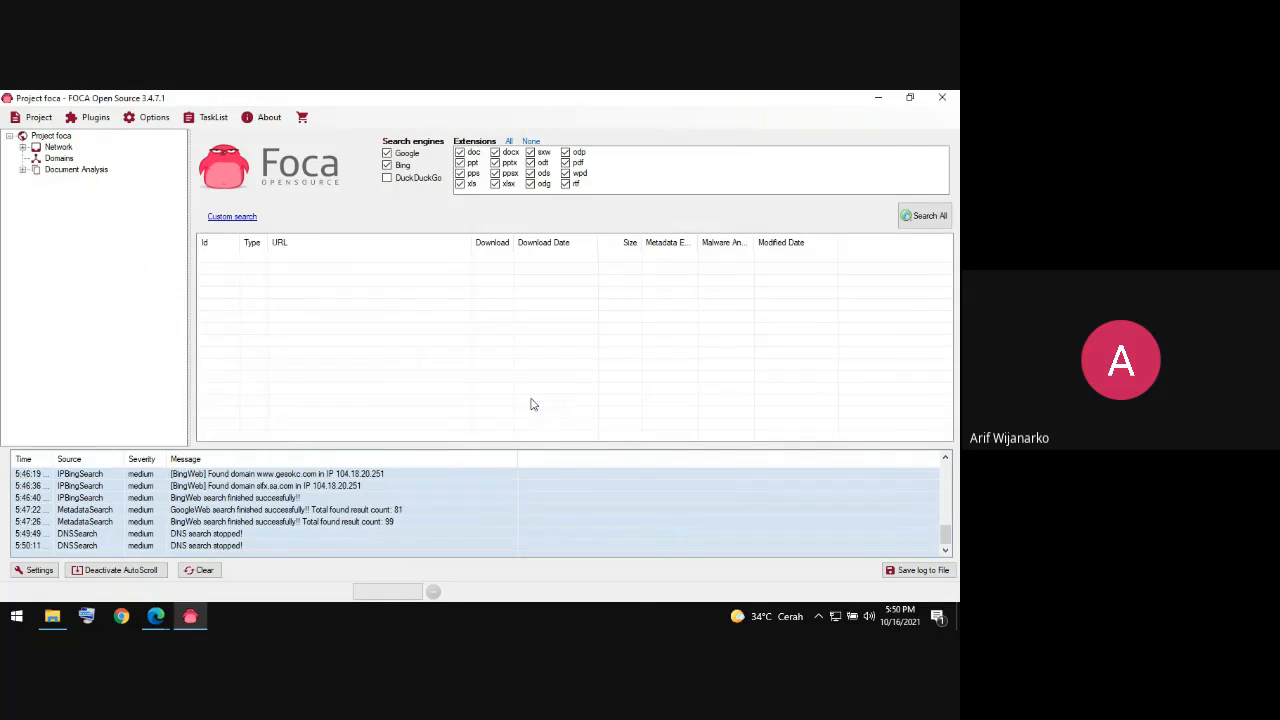
Run the network search with WebSearch, Dictionary Search and IP Bing enabled, continuing with the Web option.
click(64, 148)
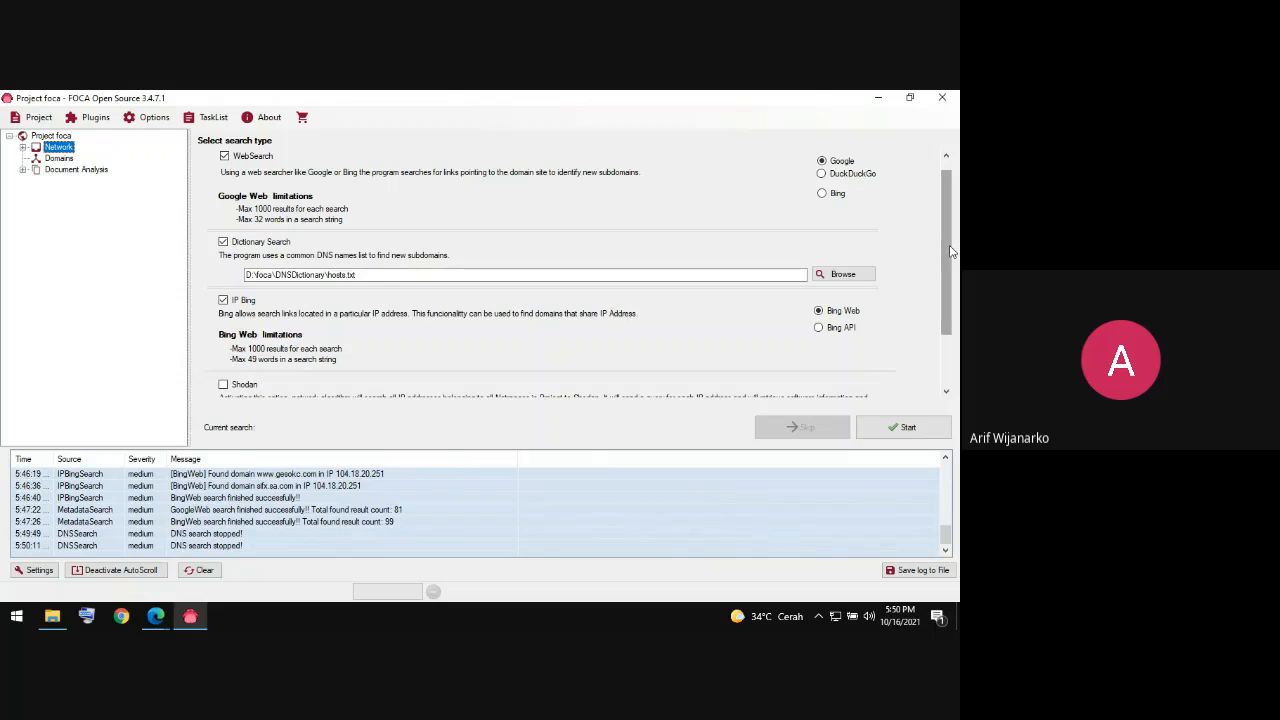
drag(949, 246, 956, 326)
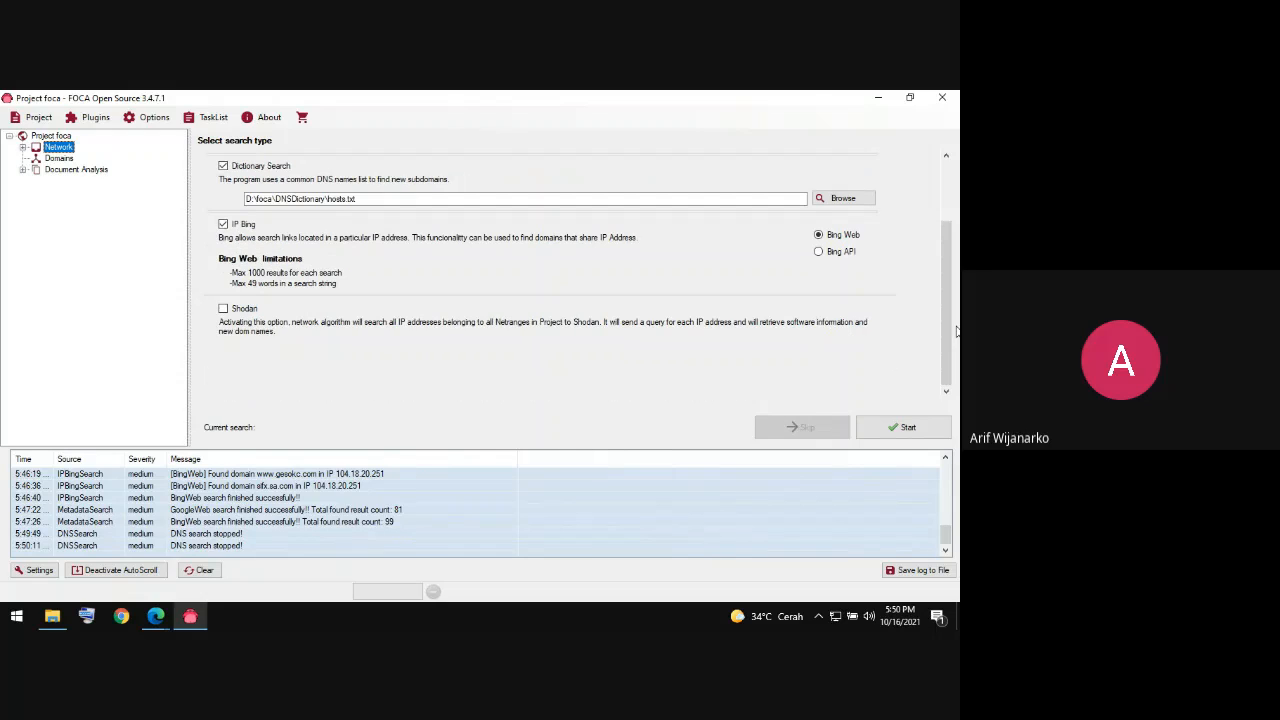
click(896, 430)
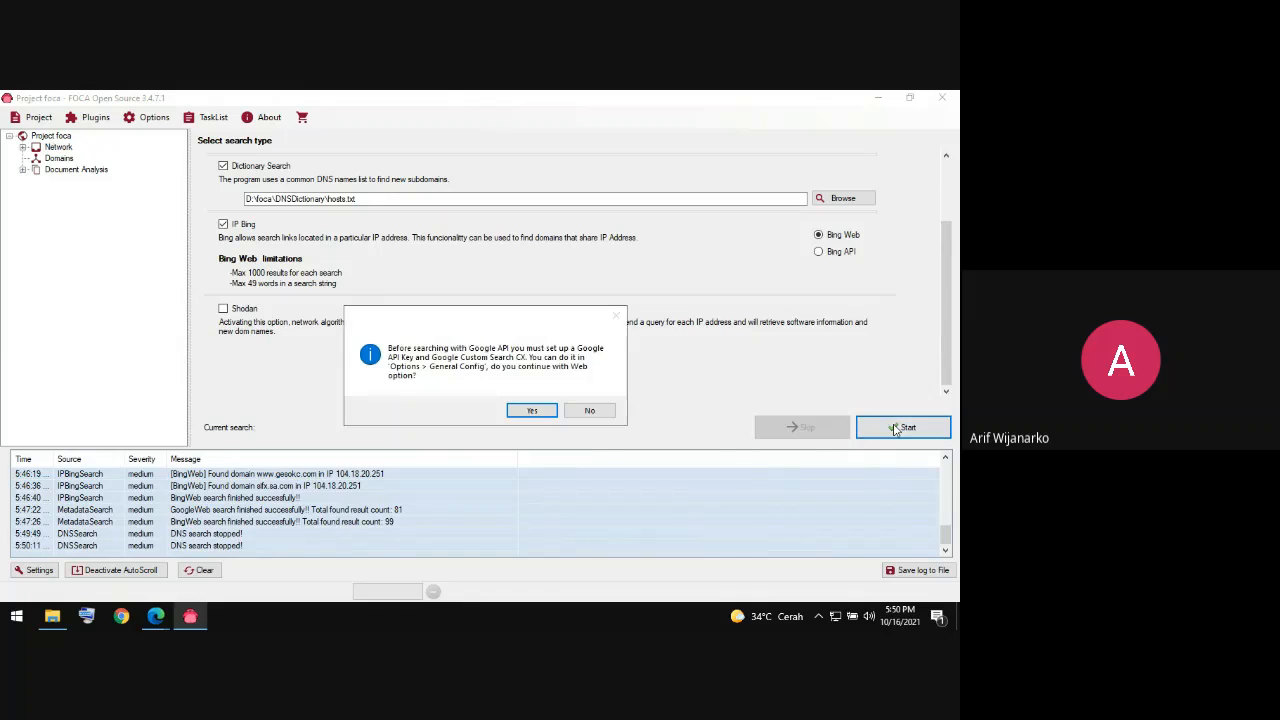
click(532, 411)
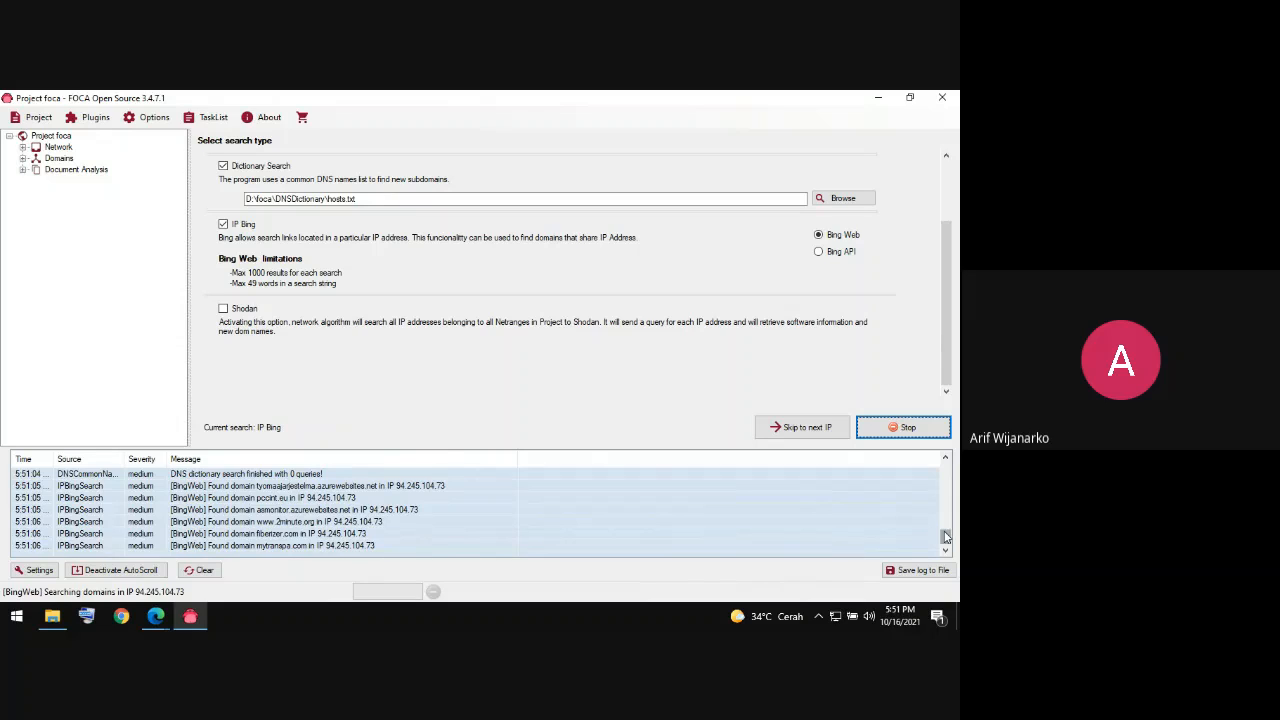
scroll(945, 528, up, 3)
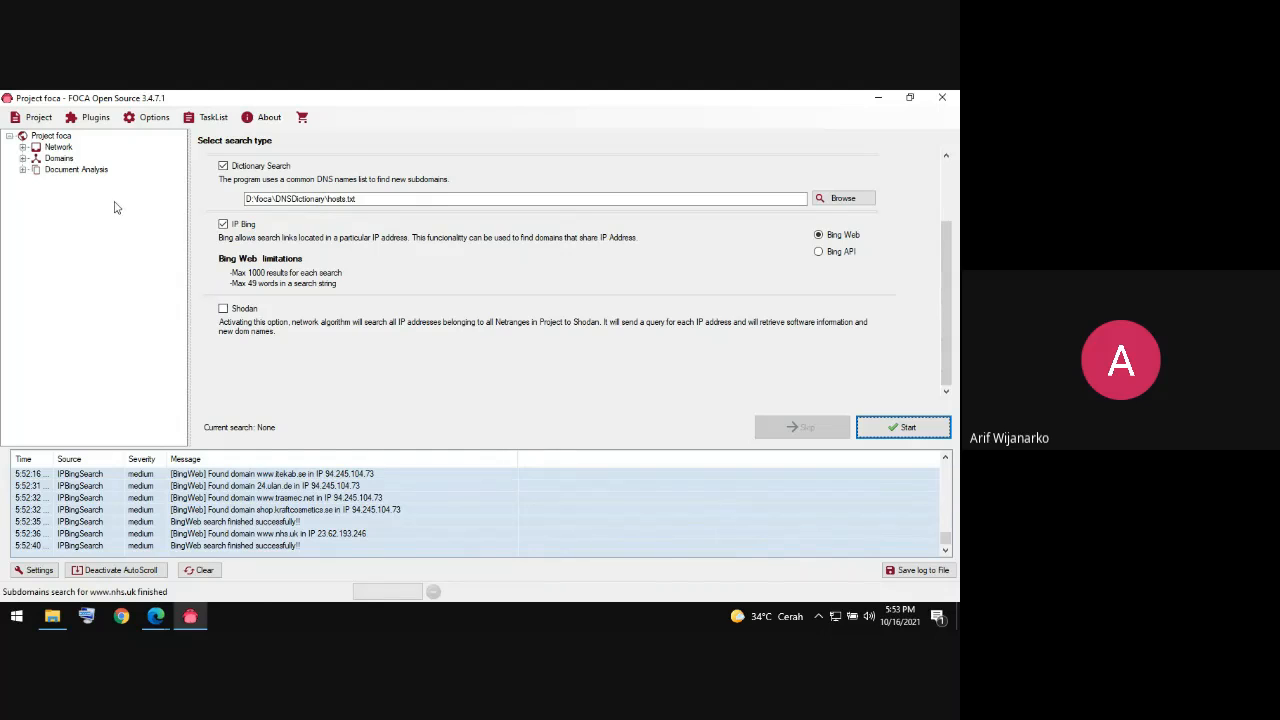
Search for the domain's documents with Google and Bing, limiting the extensions to doc and docx.
click(73, 171)
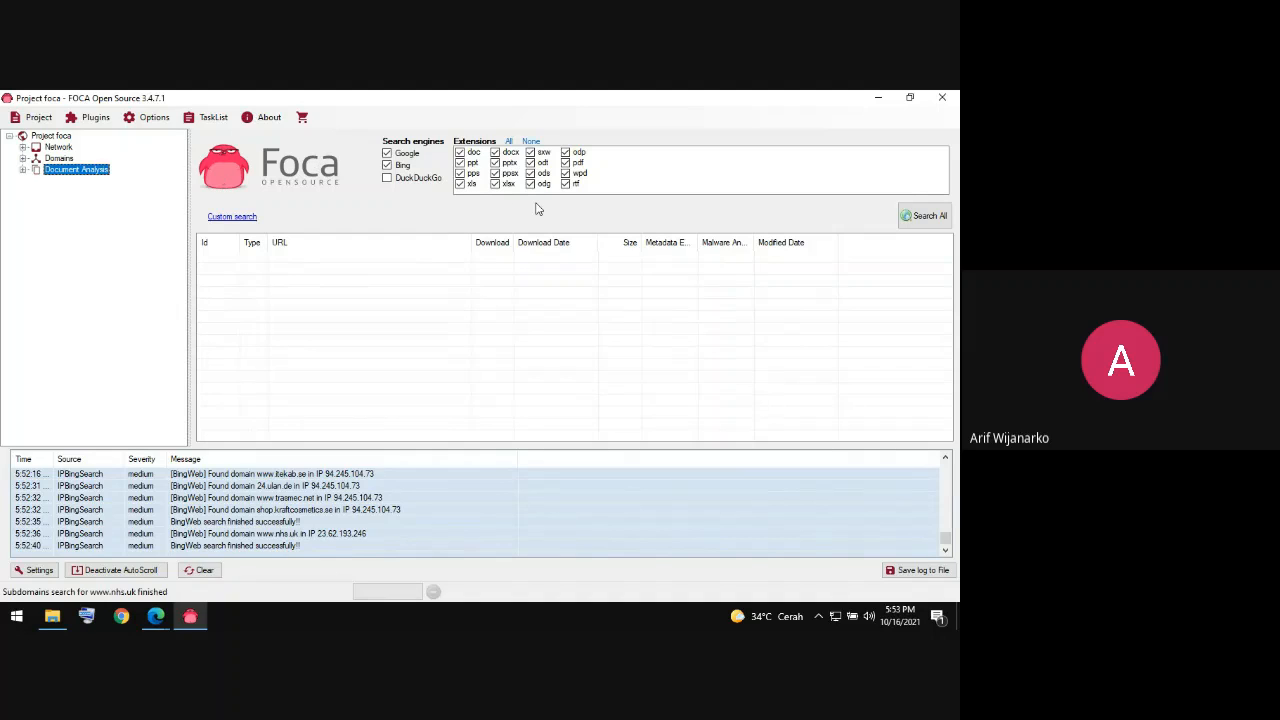
click(465, 163)
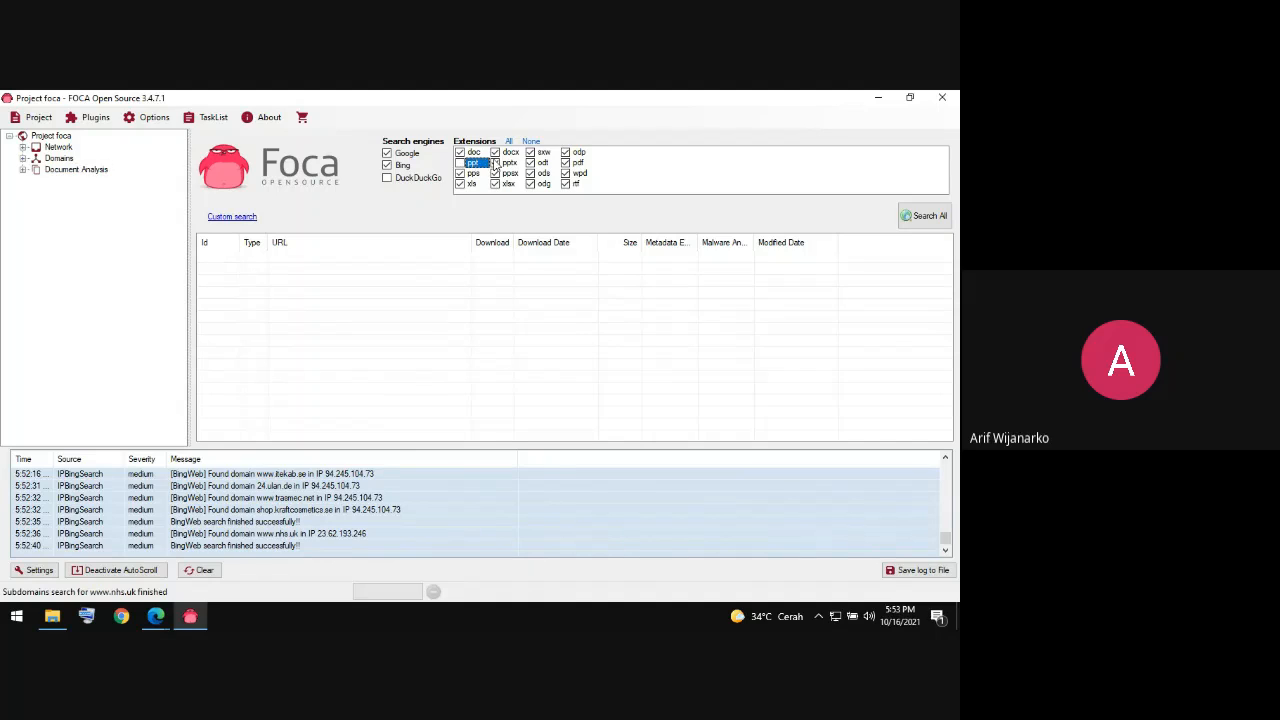
click(495, 163)
click(531, 141)
click(466, 153)
click(495, 152)
click(922, 216)
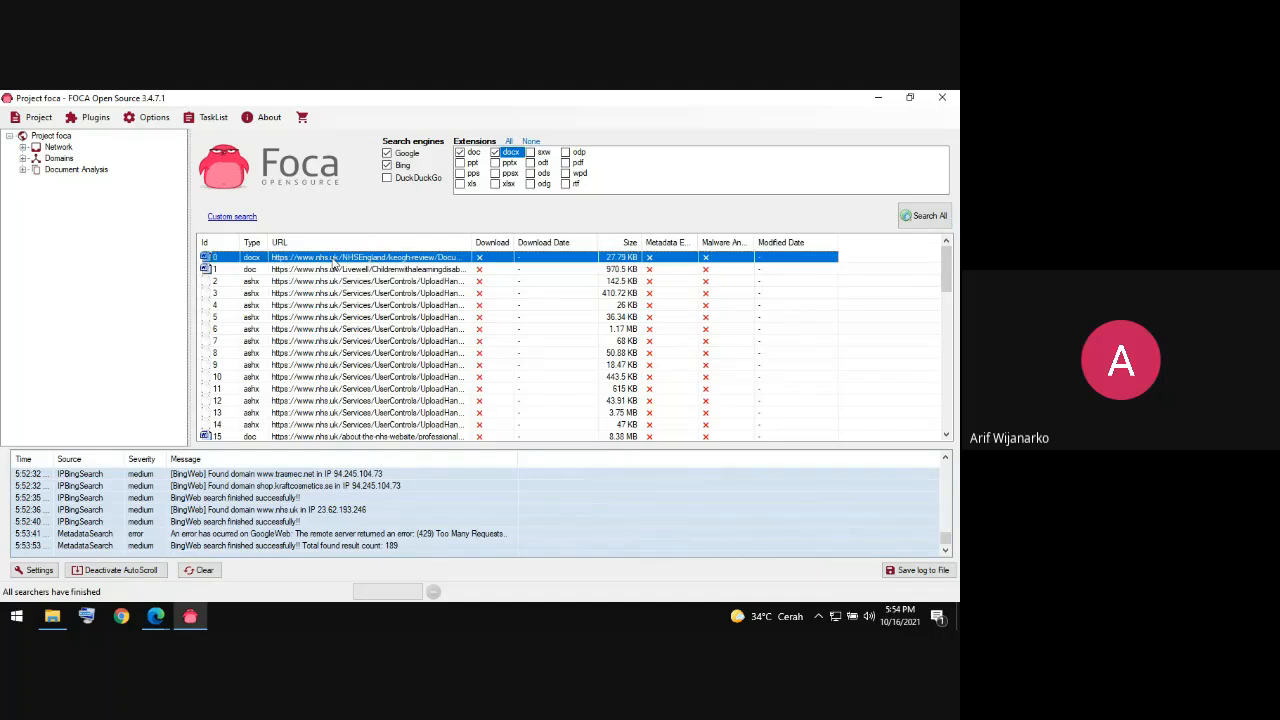
Download the first three documents in the results and extract their metadata.
click(332, 259)
shift+click(326, 268)
shift+click(314, 283)
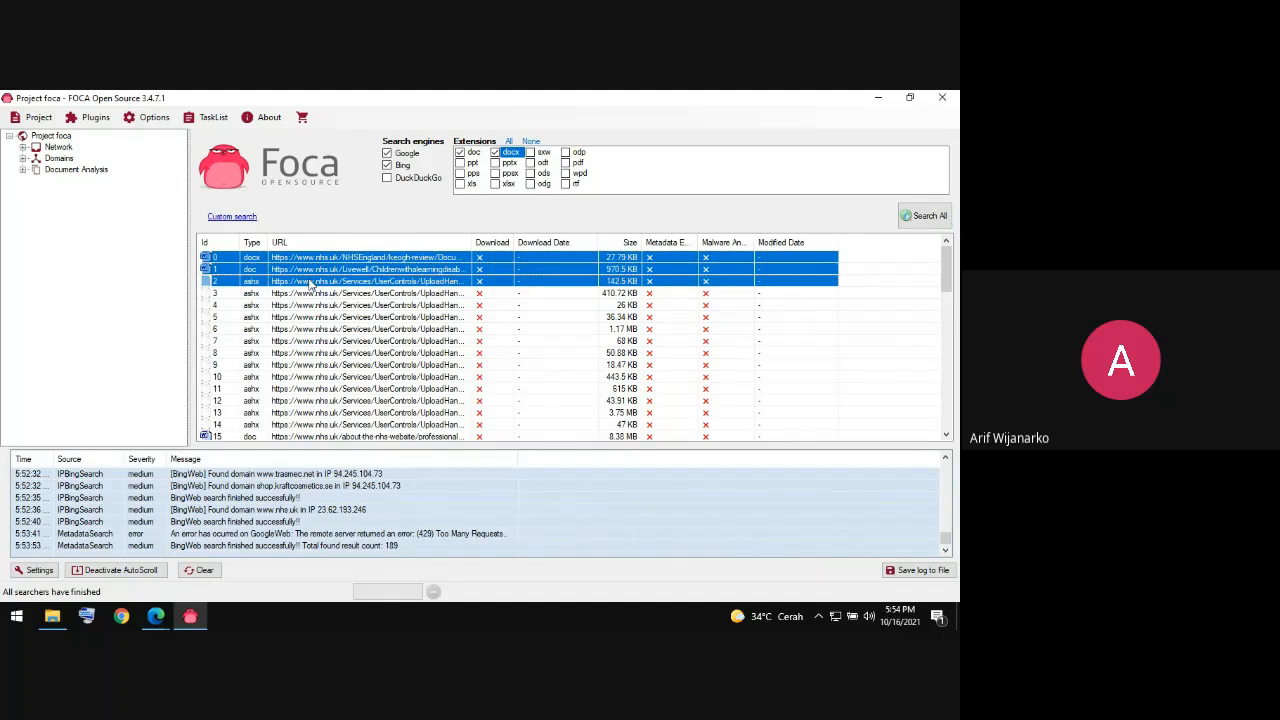
right_click(333, 264)
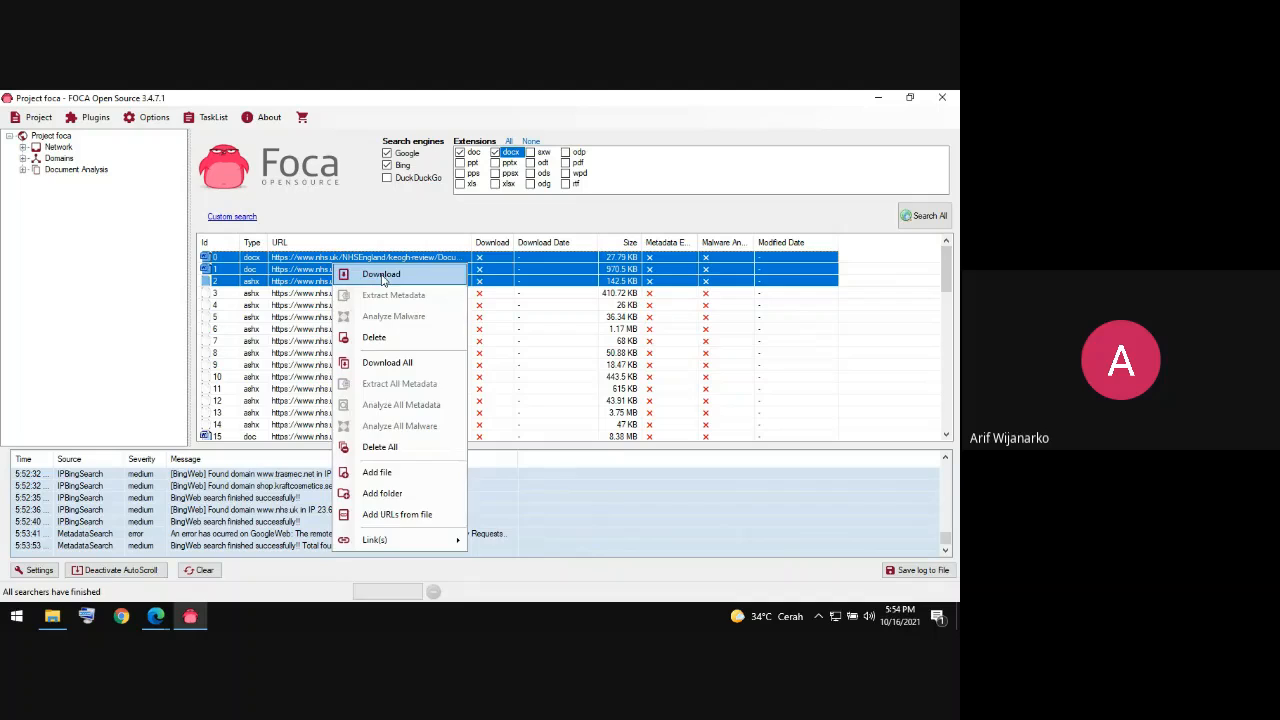
click(383, 280)
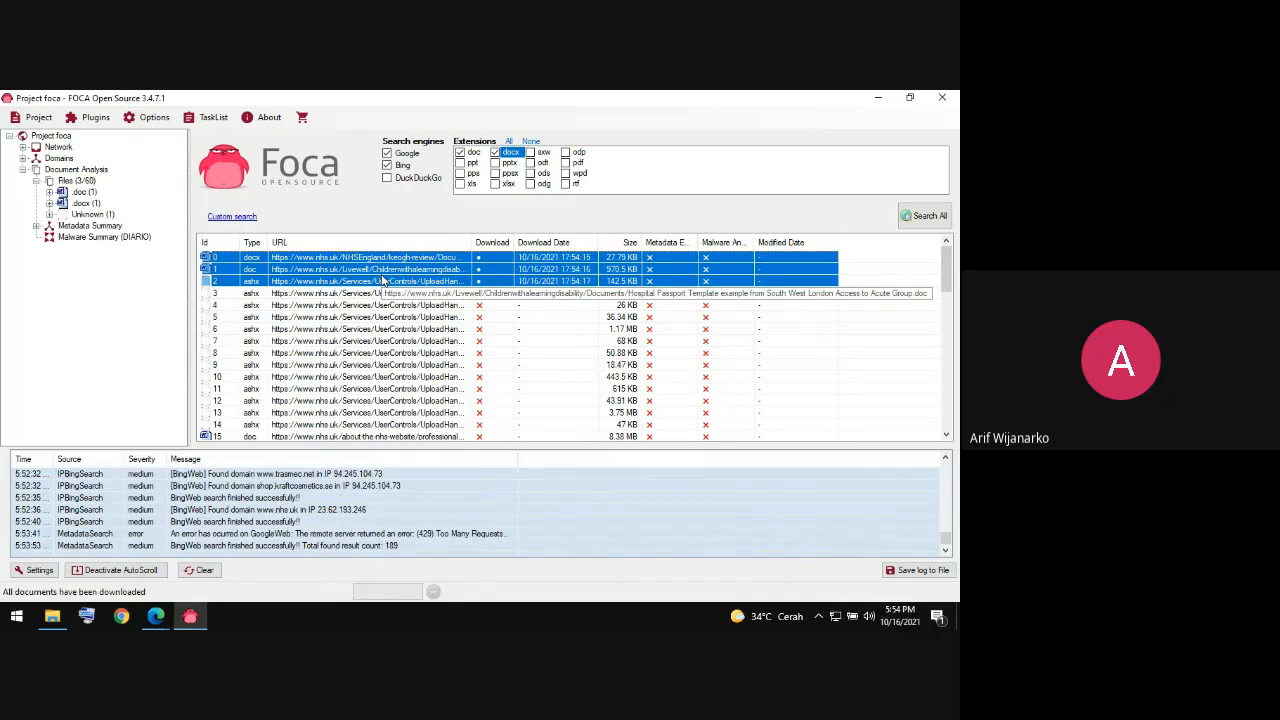
right_click(333, 264)
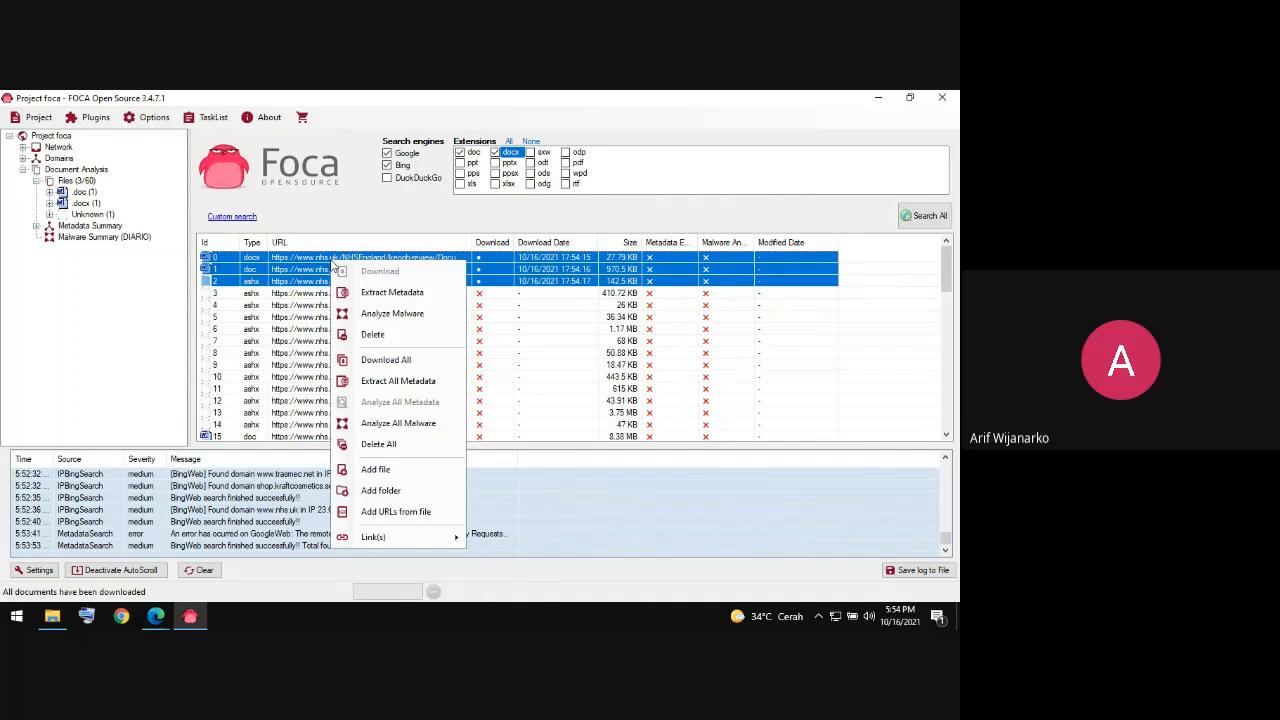
click(376, 292)
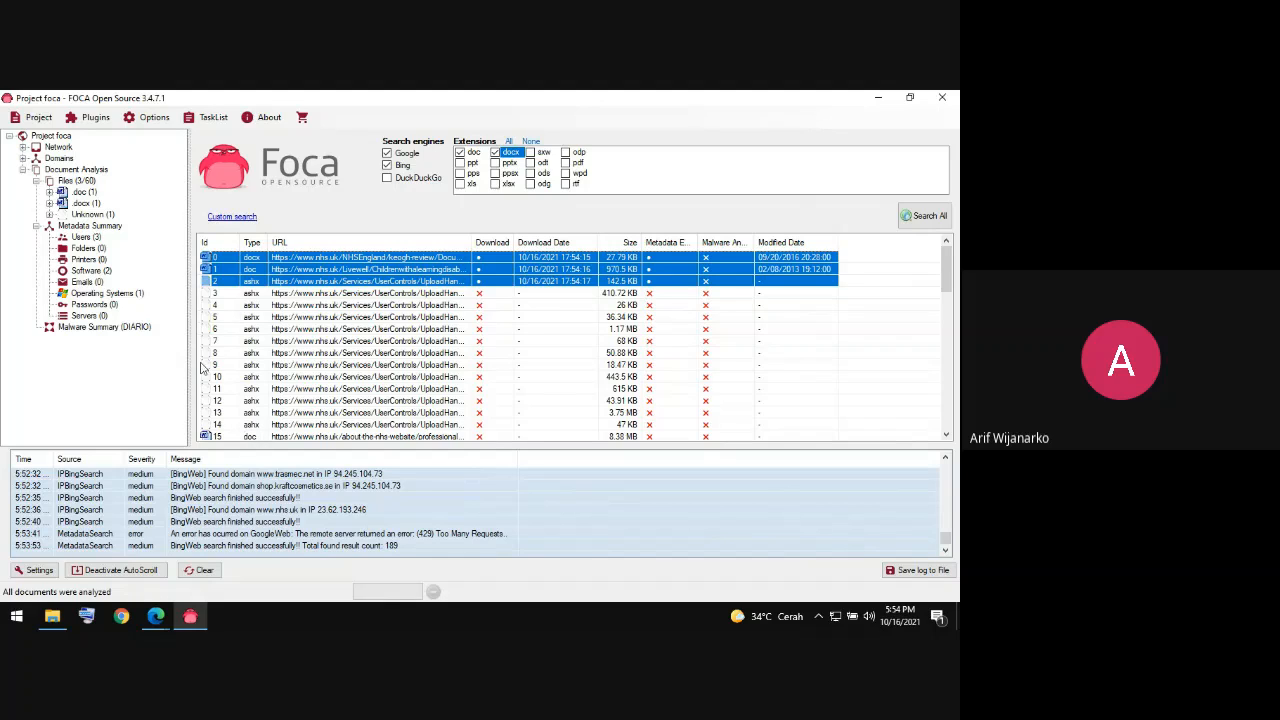
Examine the users, software and operating systems in the metadata summary.
click(85, 237)
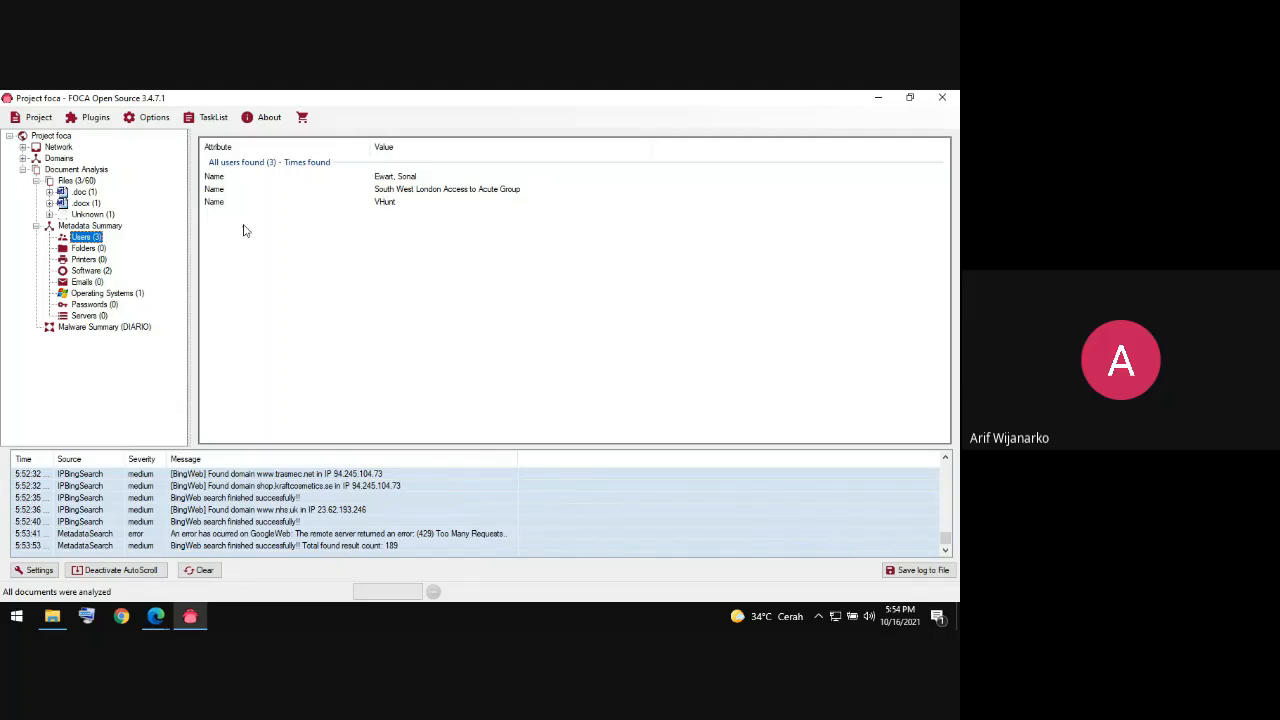
click(112, 274)
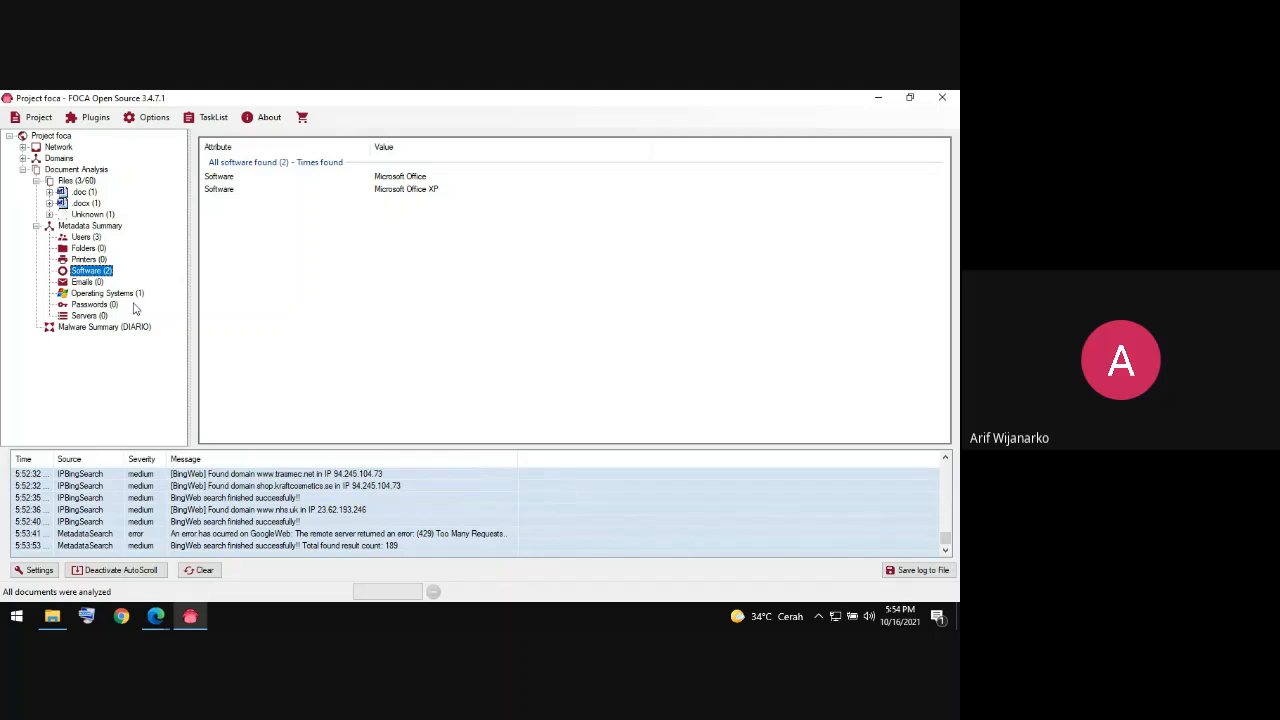
click(137, 294)
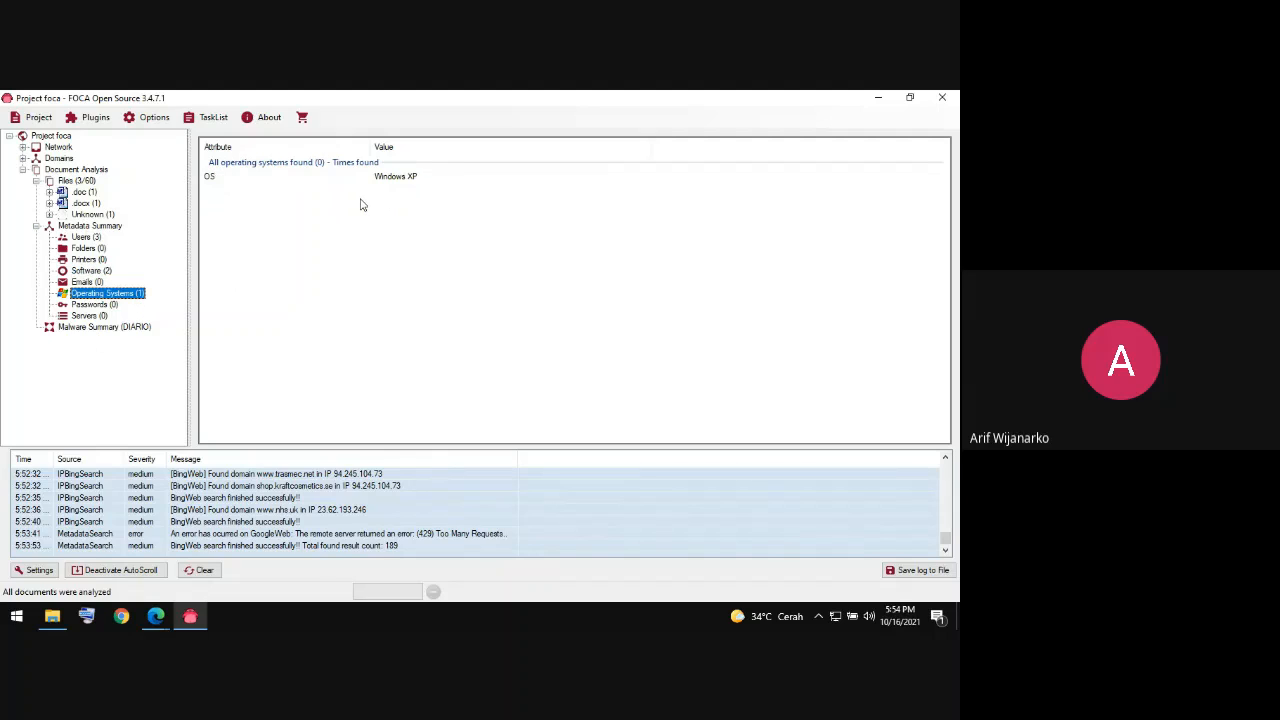